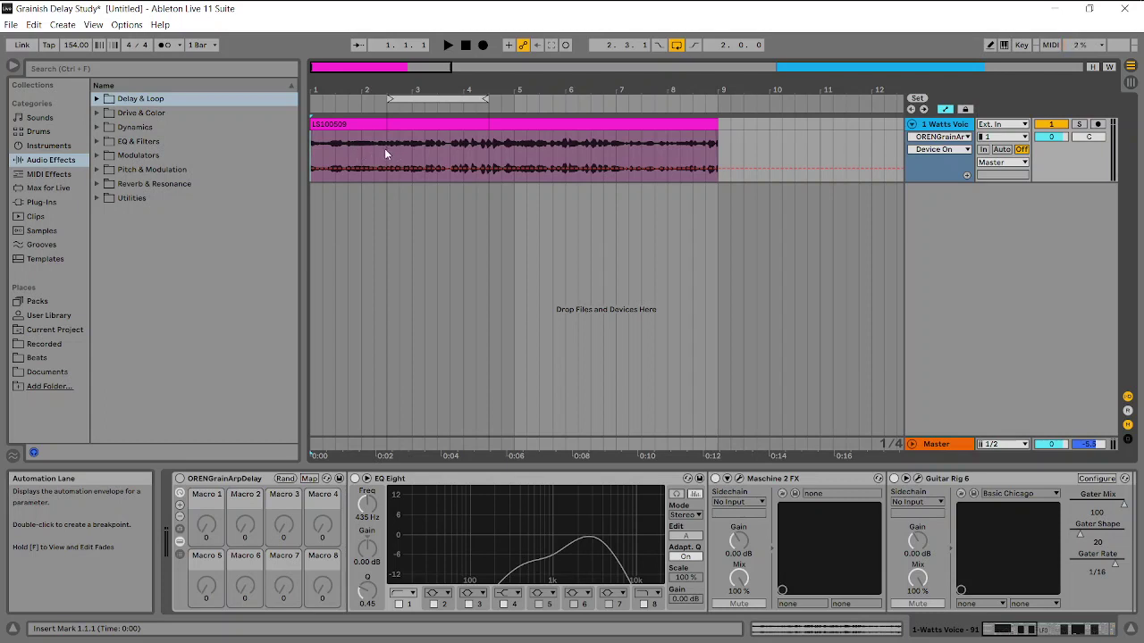
# Place the insert marker at 2.3.1 and briefly activate the ORENGrainArpDelay rack to look through its device chain
pyautogui.click(385, 150)
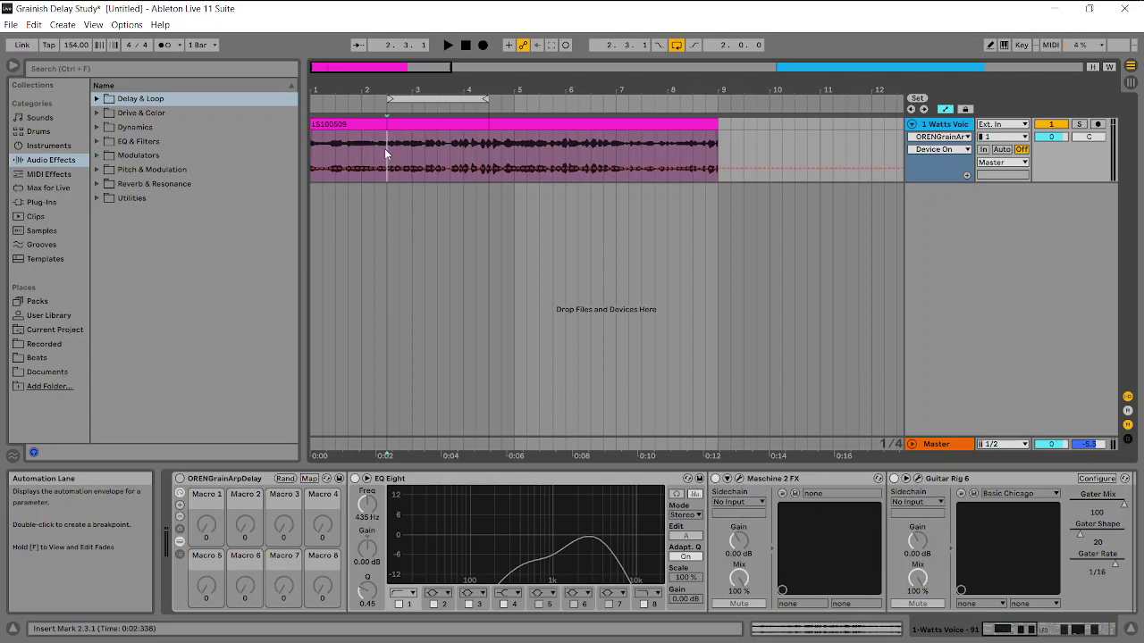
pyautogui.click(179, 479)
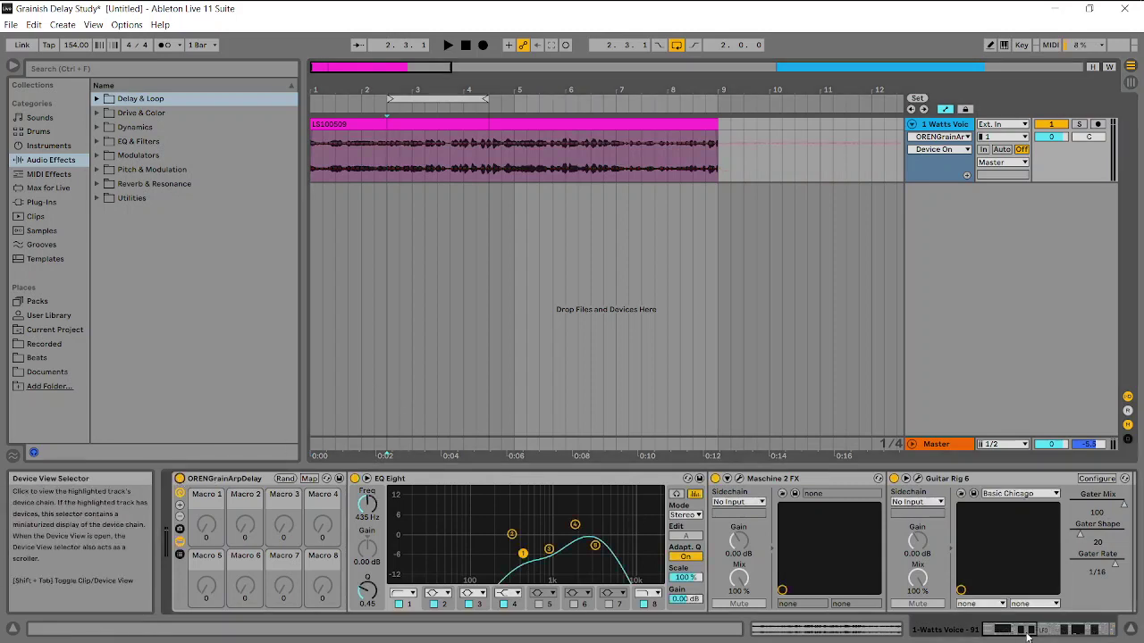
pyautogui.click(1103, 637)
pyautogui.moveTo(1103, 638); pyautogui.dragTo(1004, 635)
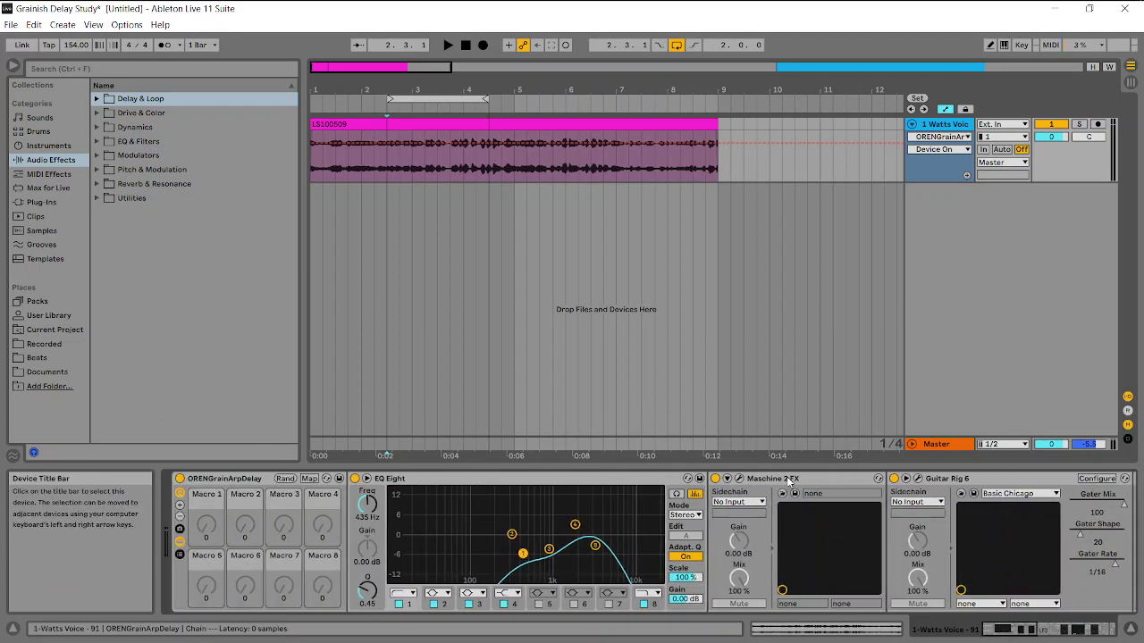
pyautogui.click(180, 479)
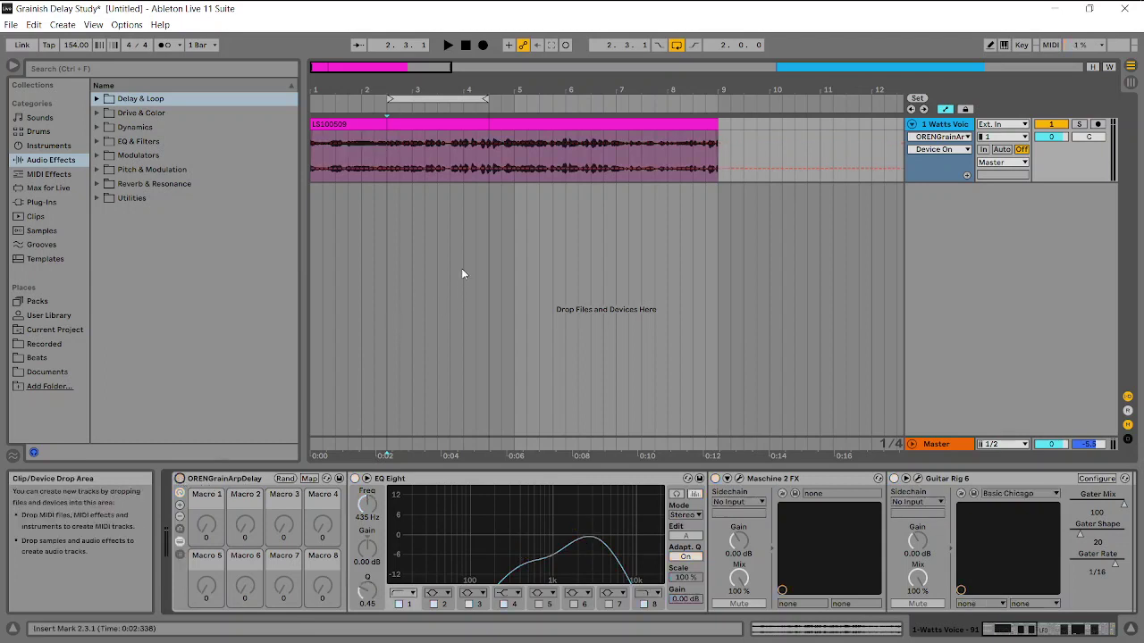
# Play the loop with the metronome on and activate the ORENGrainArpDelay rack during playback
pyautogui.click(447, 45)
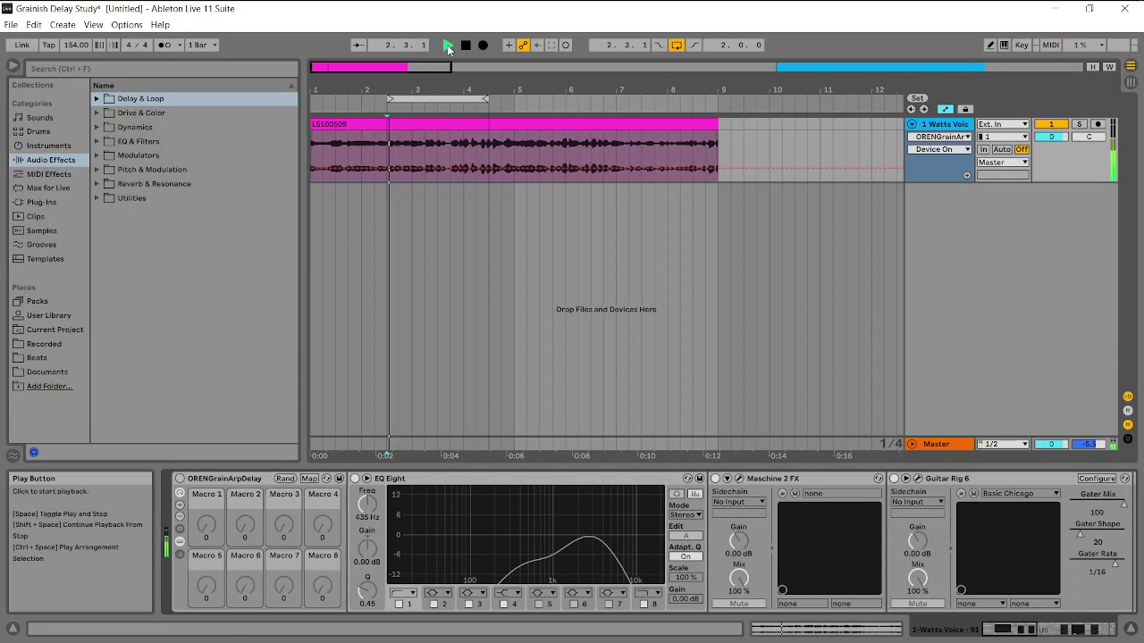
pyautogui.click(166, 45)
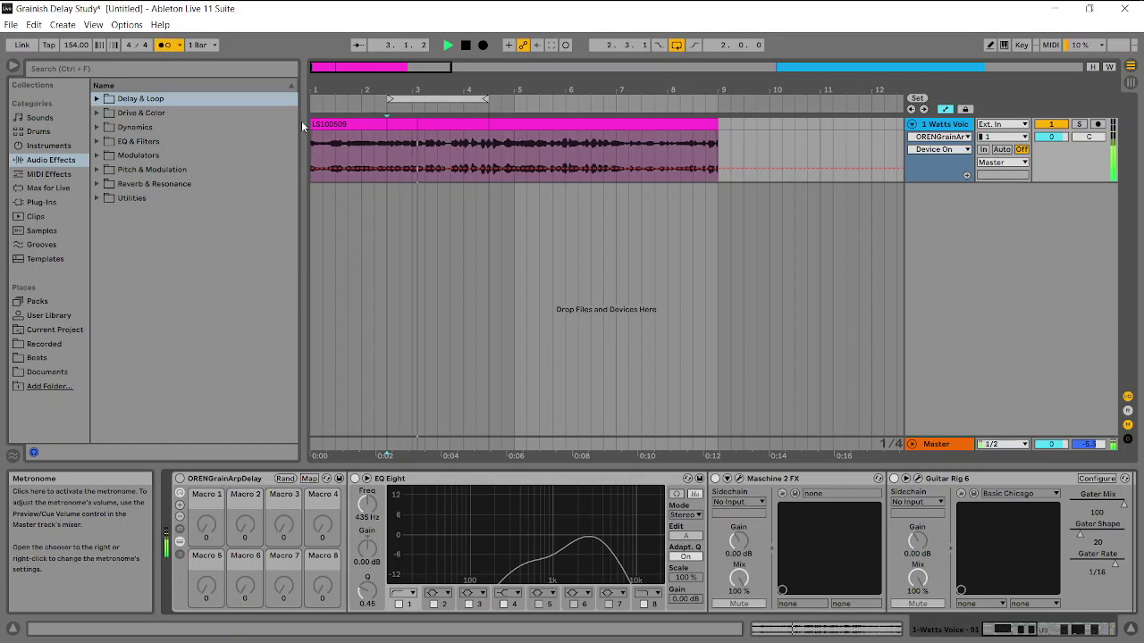
pyautogui.click(179, 479)
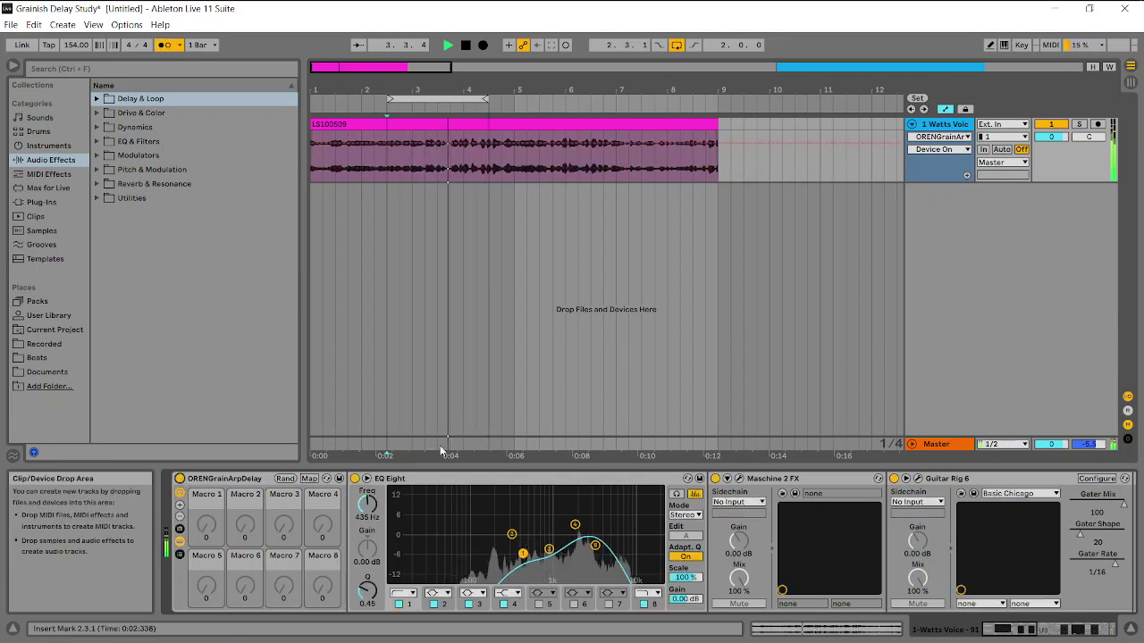
# Bypass and re-enable EQ Eight and Maschine 2 FX to check their roles in the rack
pyautogui.click(355, 479)
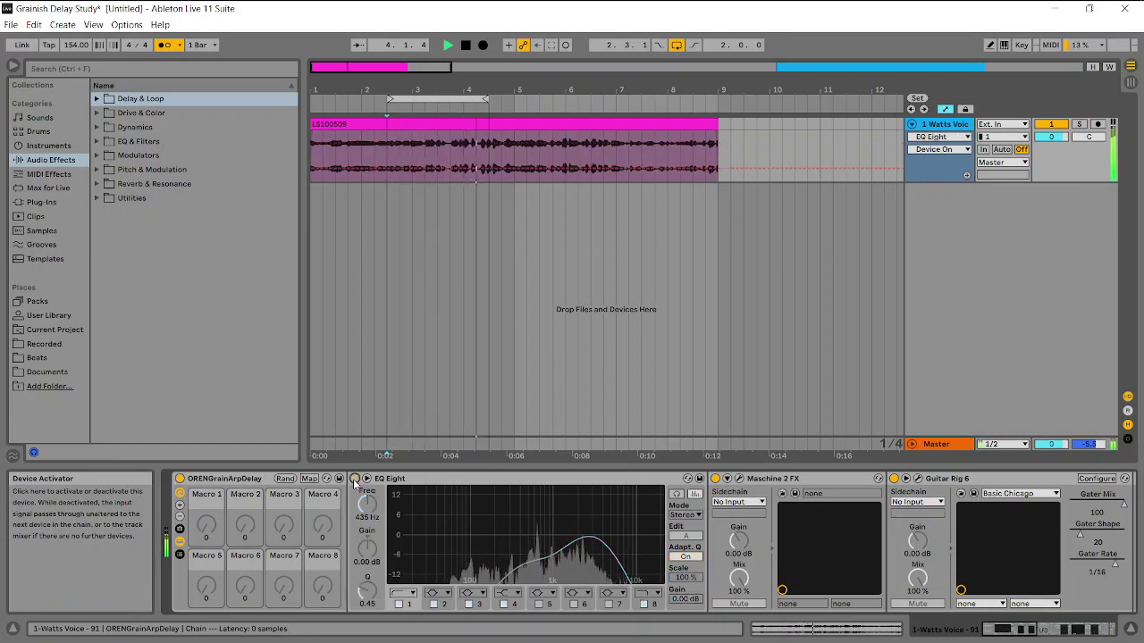
pyautogui.click(355, 479)
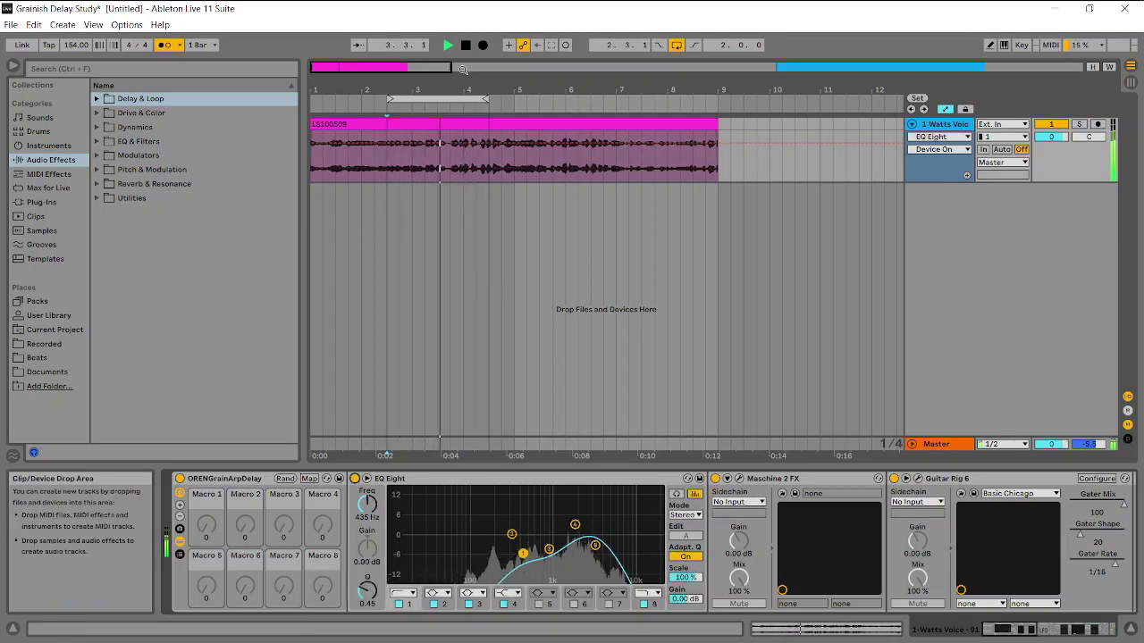
pyautogui.click(354, 479)
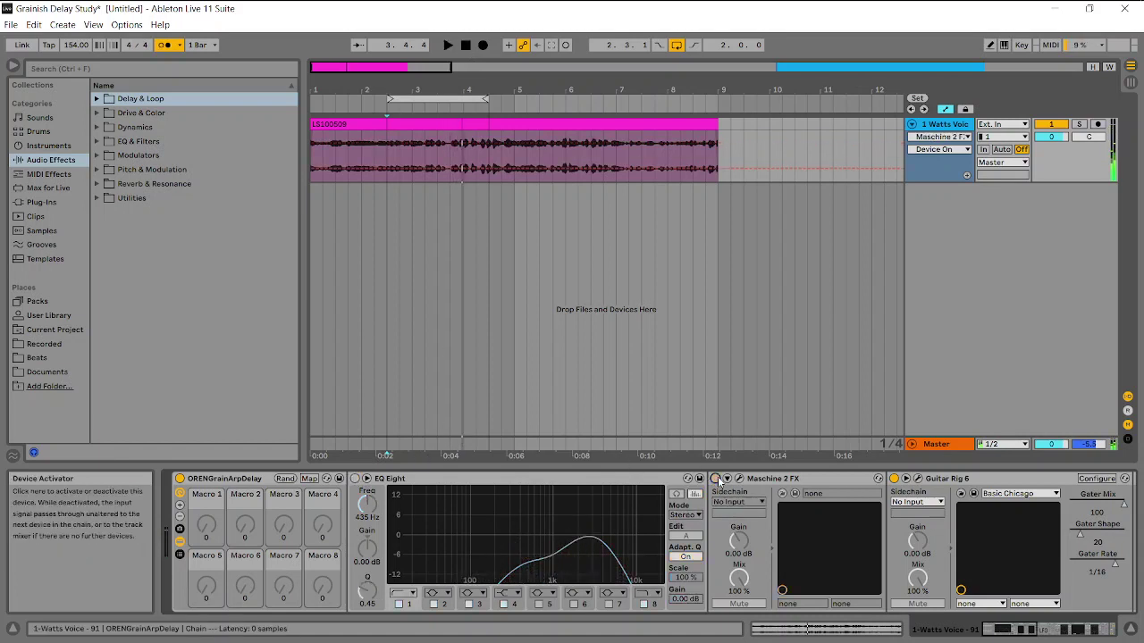
pyautogui.click(355, 479)
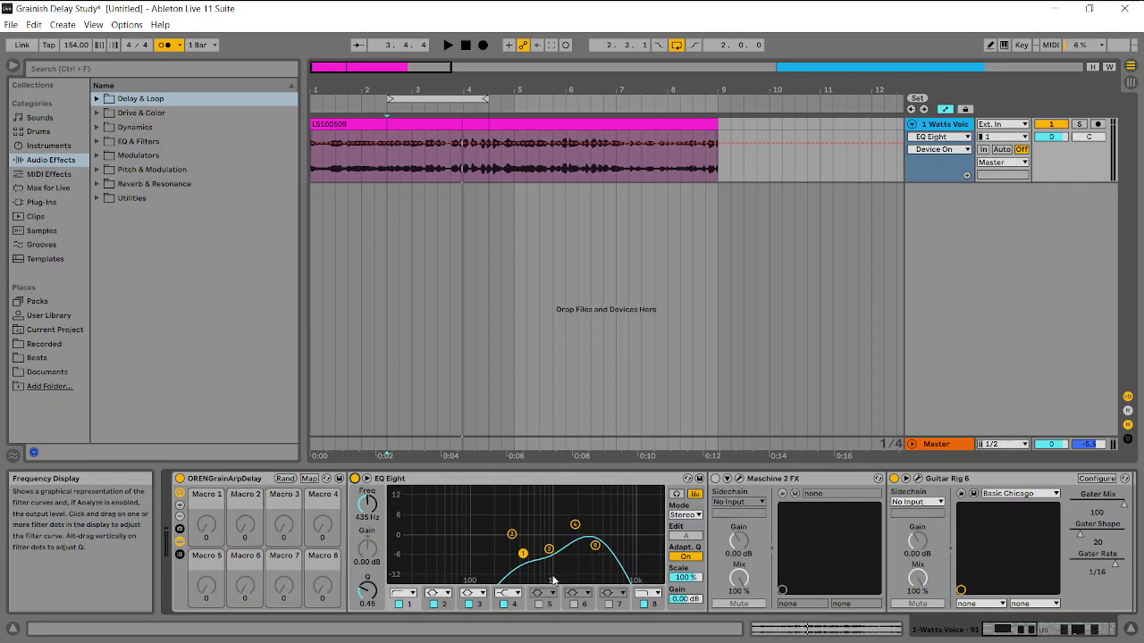
pyautogui.click(715, 480)
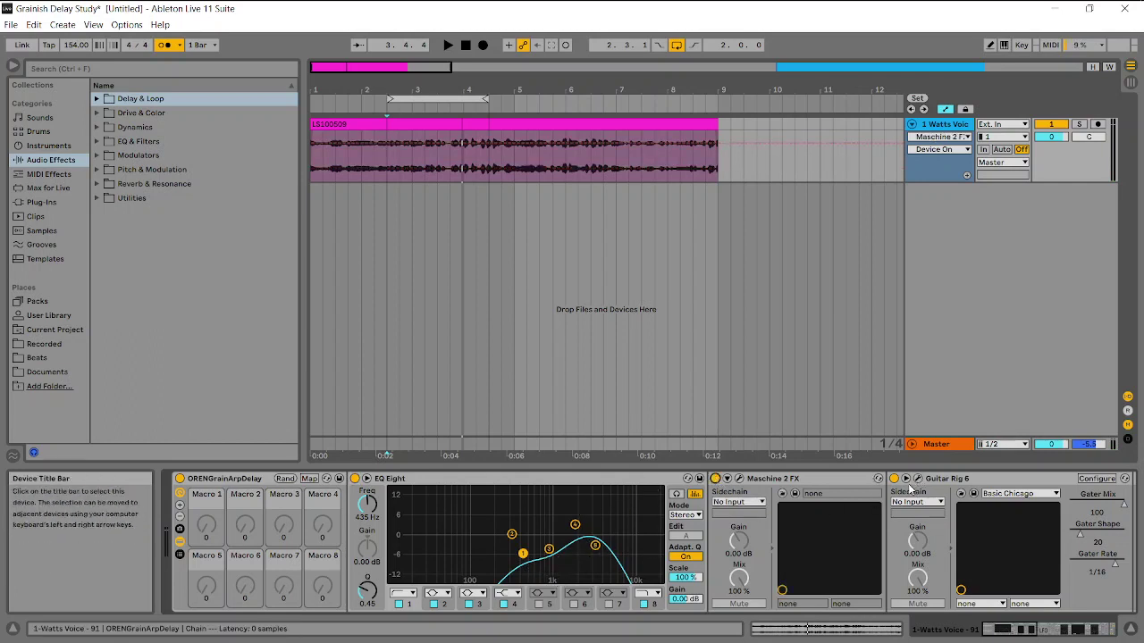
# Open the Maschine 2 FX plug-in window and move it clear of the Guitar Rig 6 device header
pyautogui.click(1018, 634)
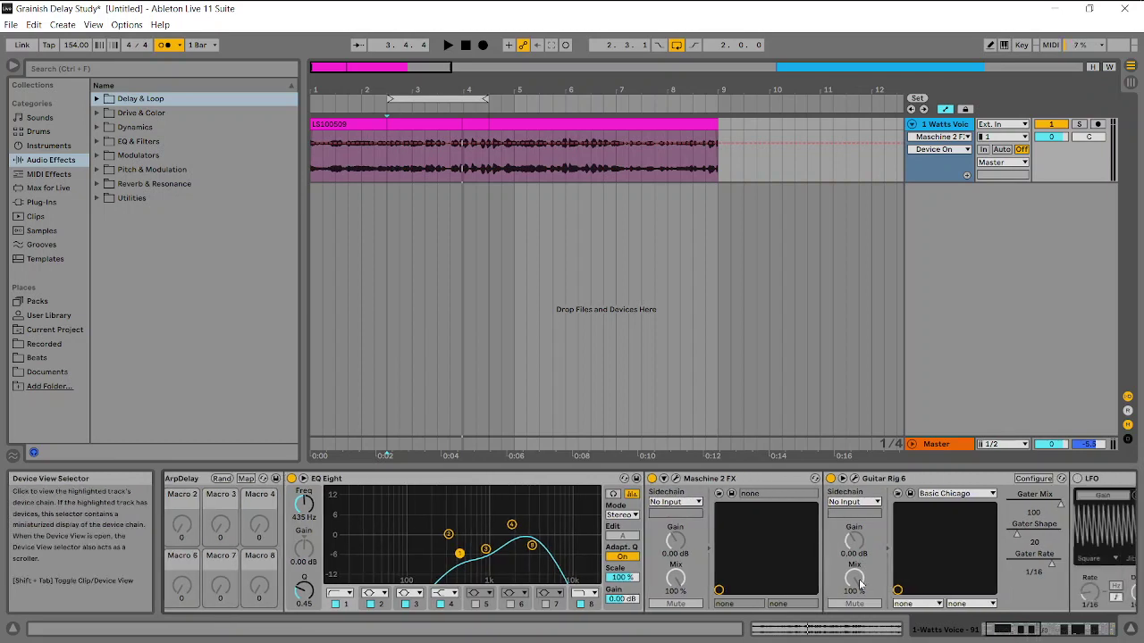
pyautogui.click(678, 480)
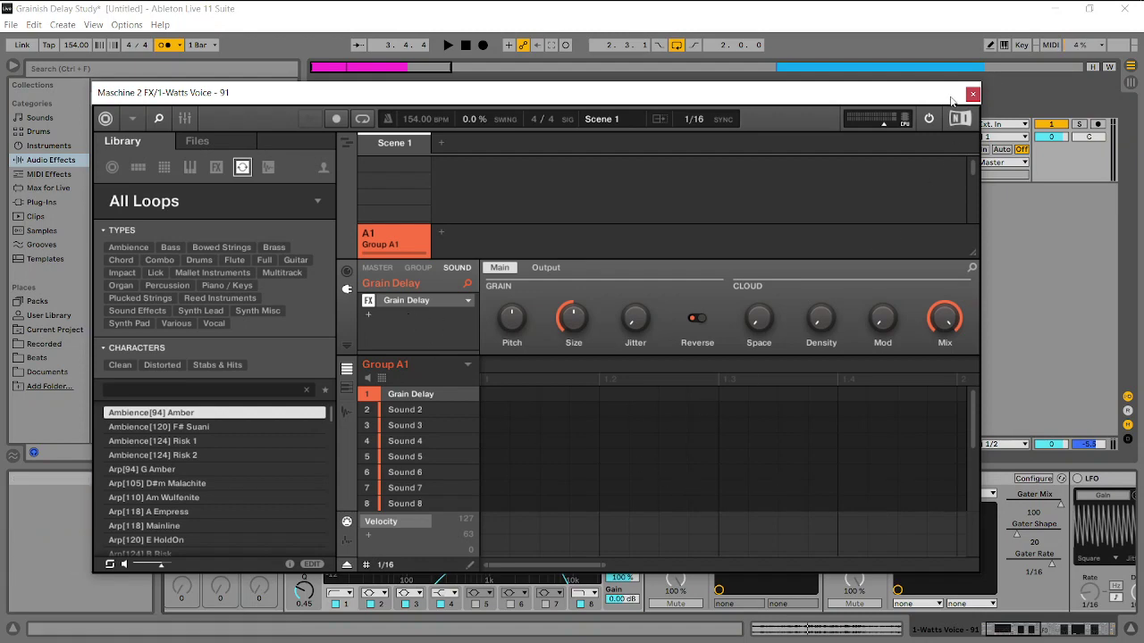
pyautogui.moveTo(950, 94); pyautogui.dragTo(784, 52)
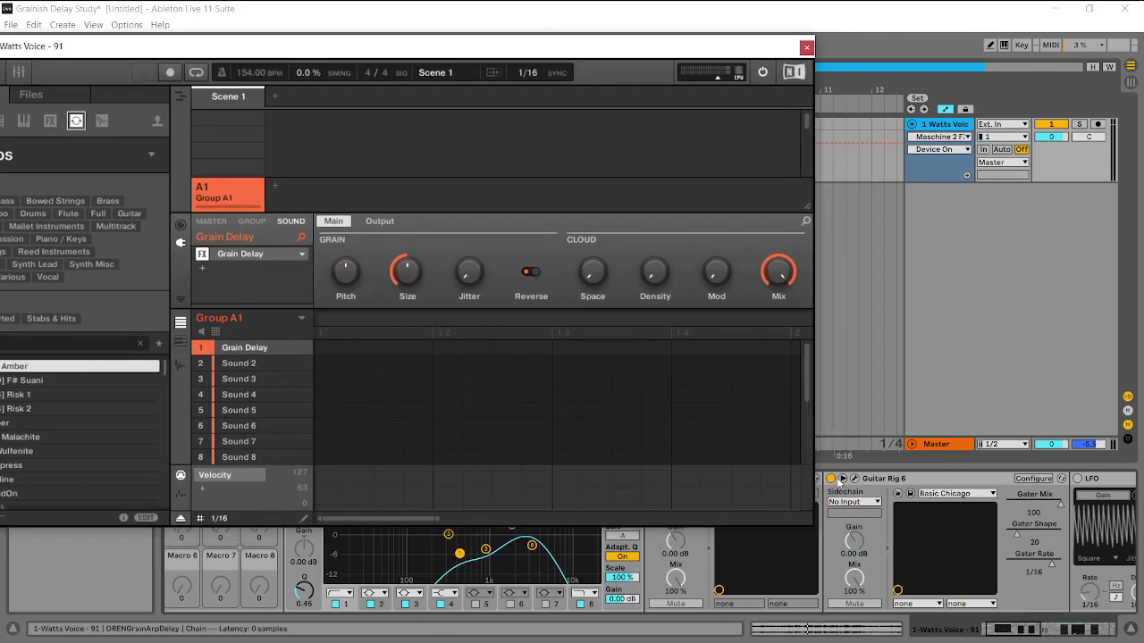
# Deactivate the devices after Maschine 2 FX: Guitar Rig 6, Delay, Dotted Quarter Note and the last Utility
pyautogui.click(876, 482)
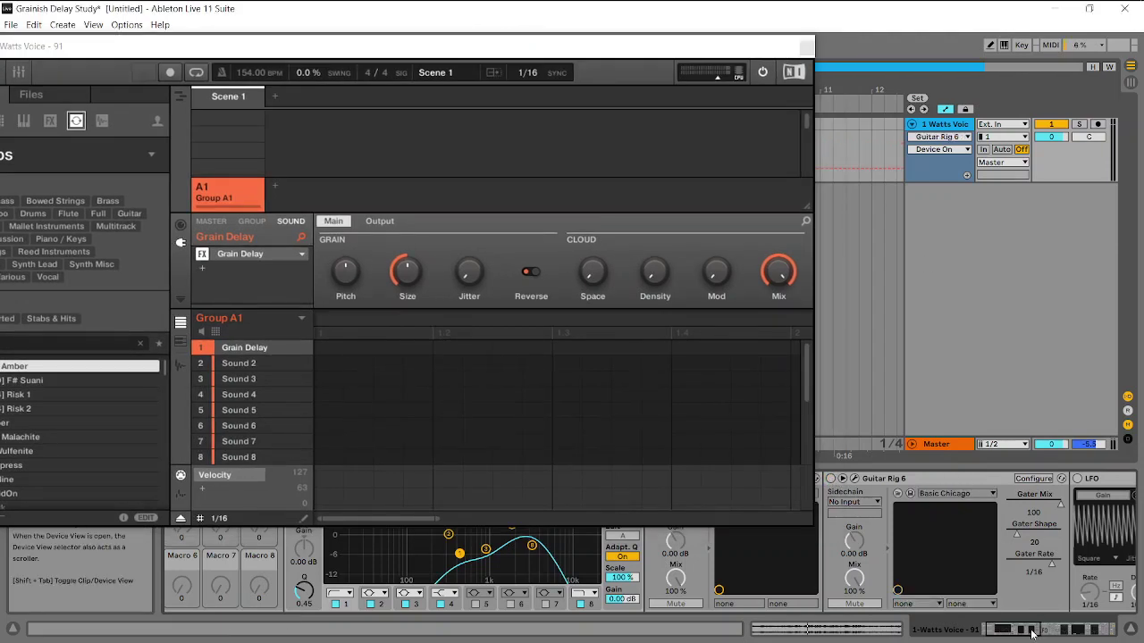
pyautogui.moveTo(1028, 631); pyautogui.dragTo(1062, 636)
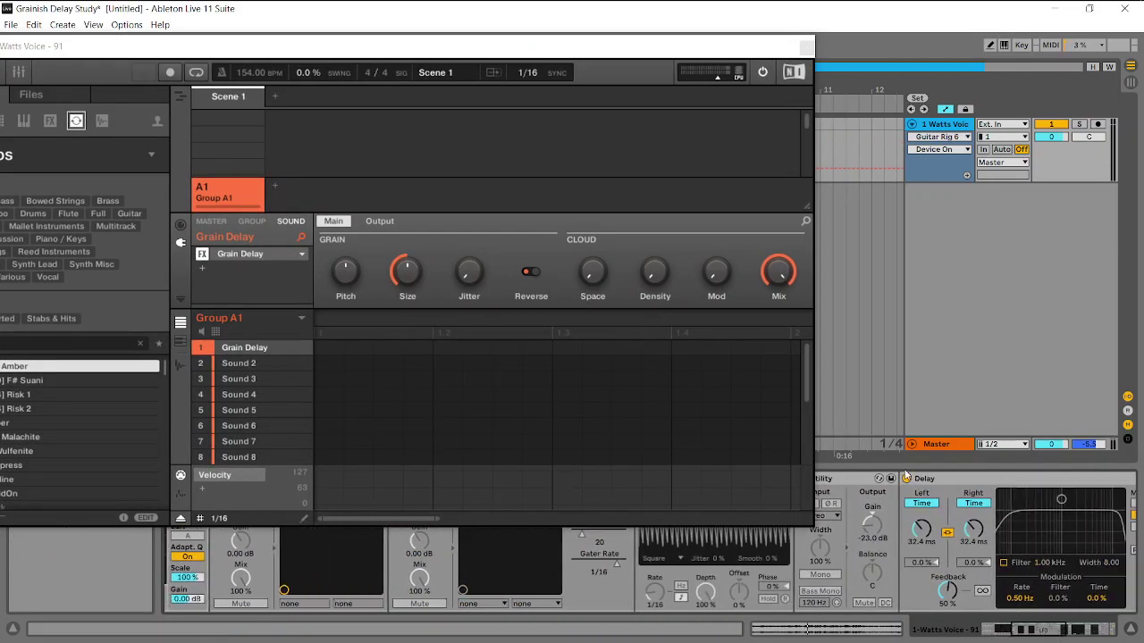
pyautogui.click(1046, 609)
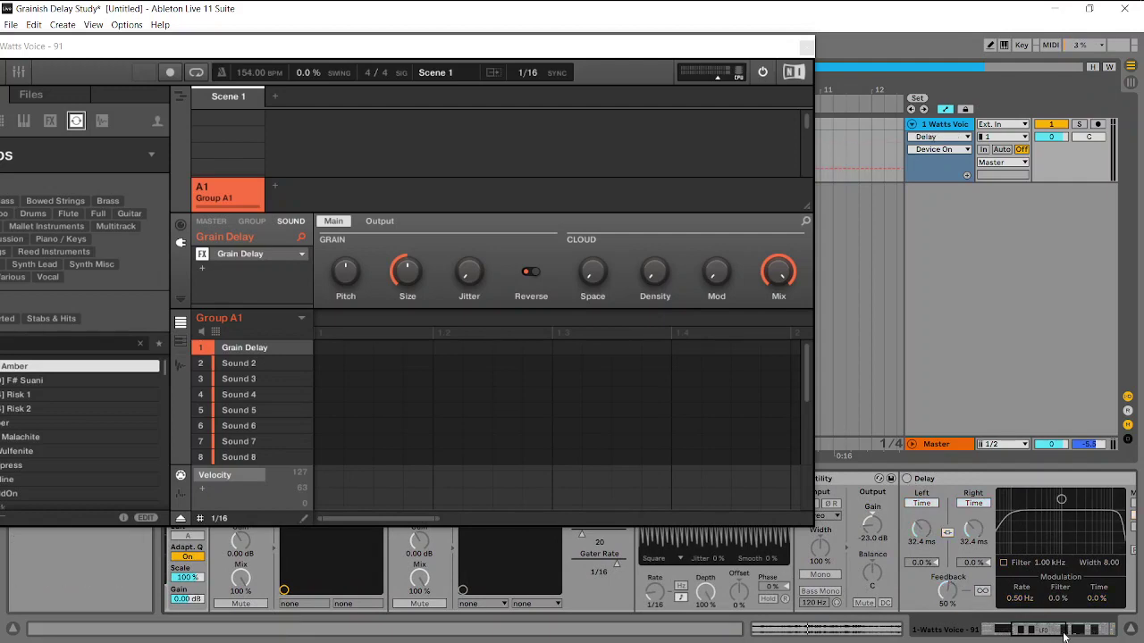
pyautogui.moveTo(1063, 636); pyautogui.dragTo(1097, 634)
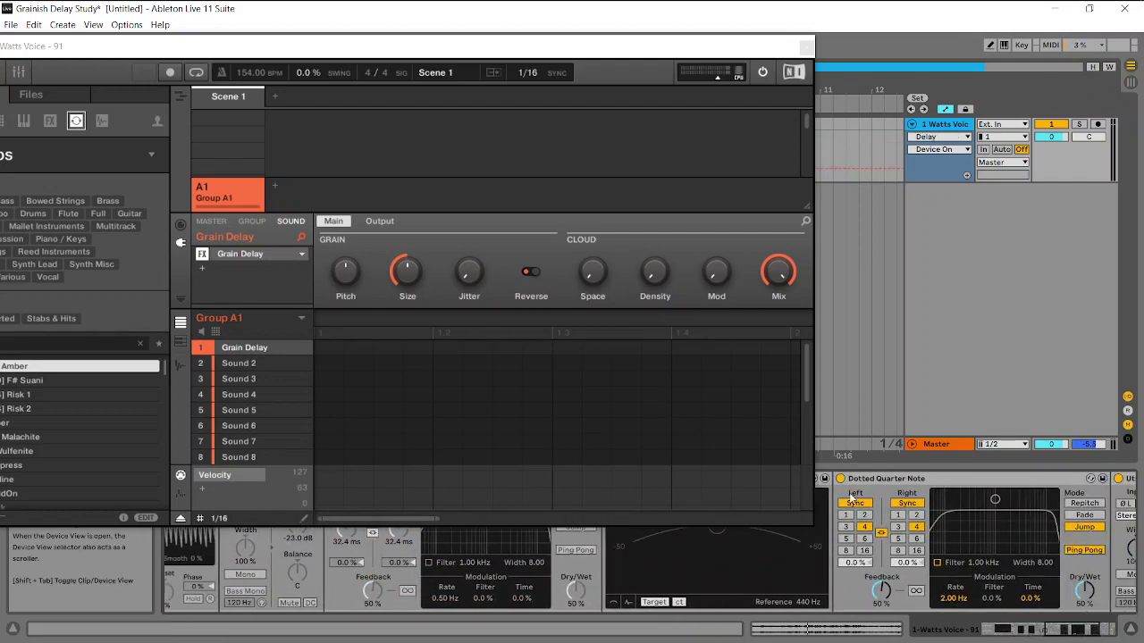
pyautogui.click(839, 478)
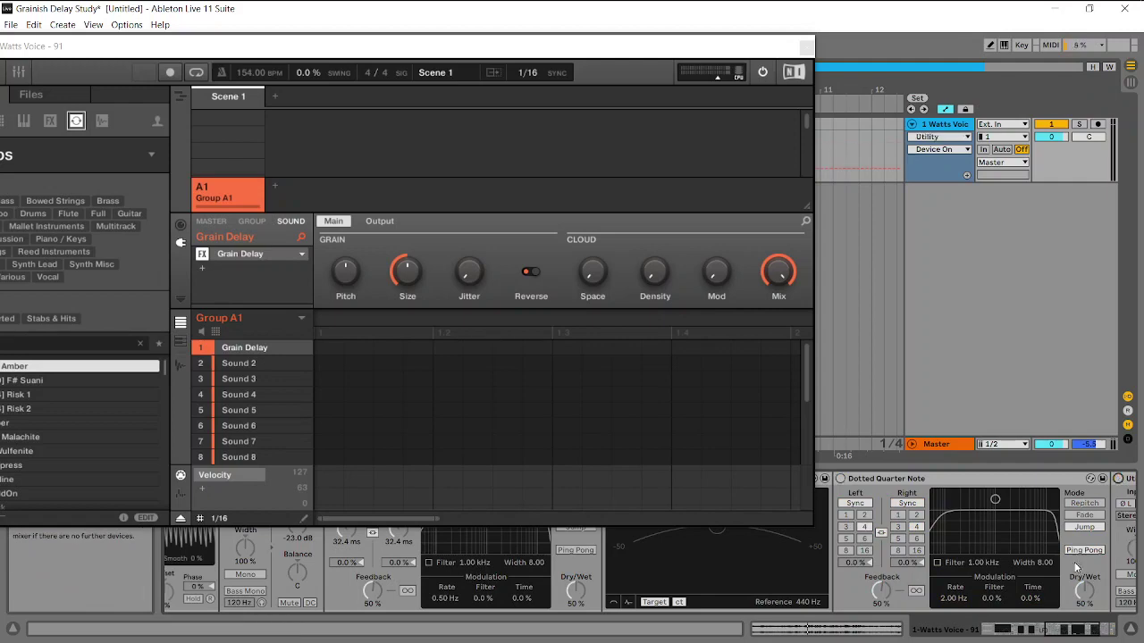
pyautogui.moveTo(1051, 630); pyautogui.dragTo(1084, 633)
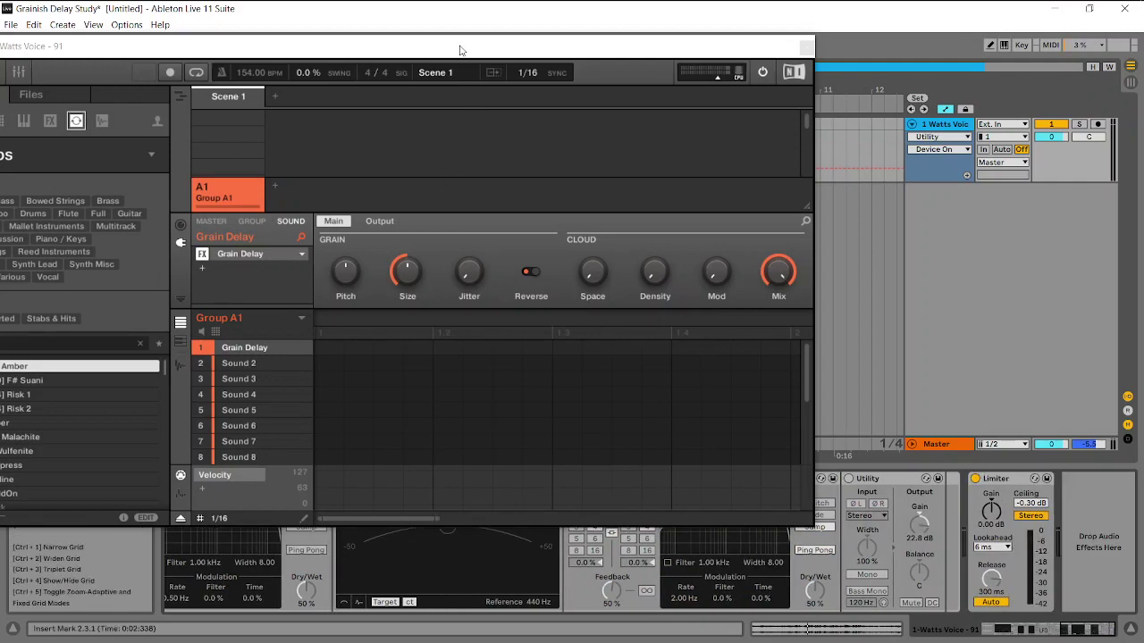
# Bring the whole Maschine 2 FX window into view and check the Grain Delay sound's audio input before returning to its effect parameters
pyautogui.moveTo(460, 47); pyautogui.dragTo(551, 125)
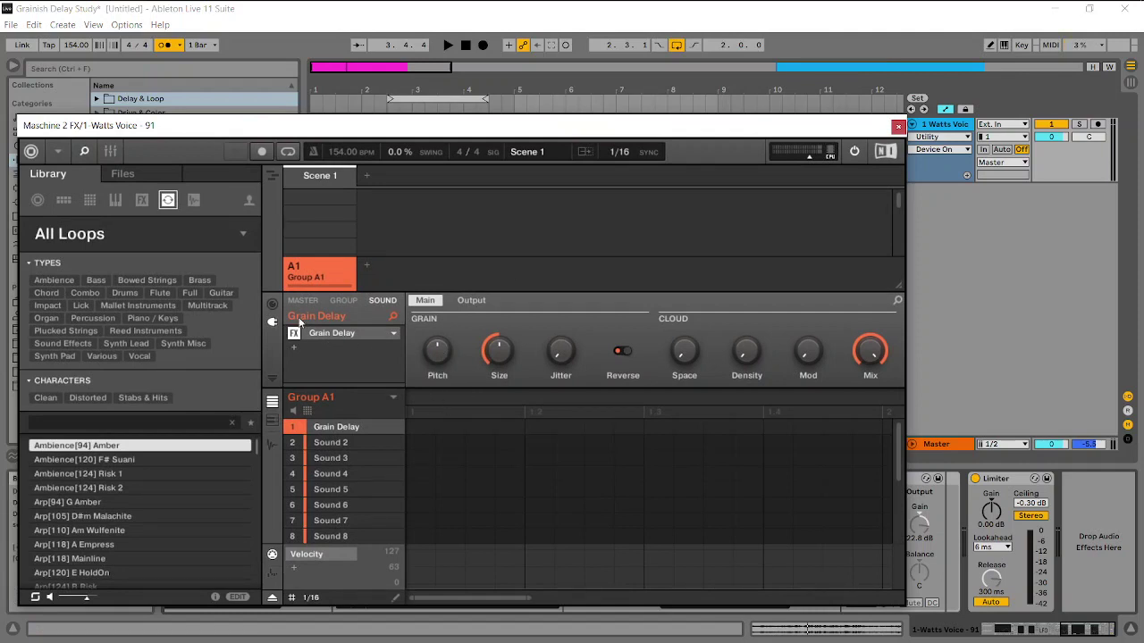
pyautogui.click(273, 305)
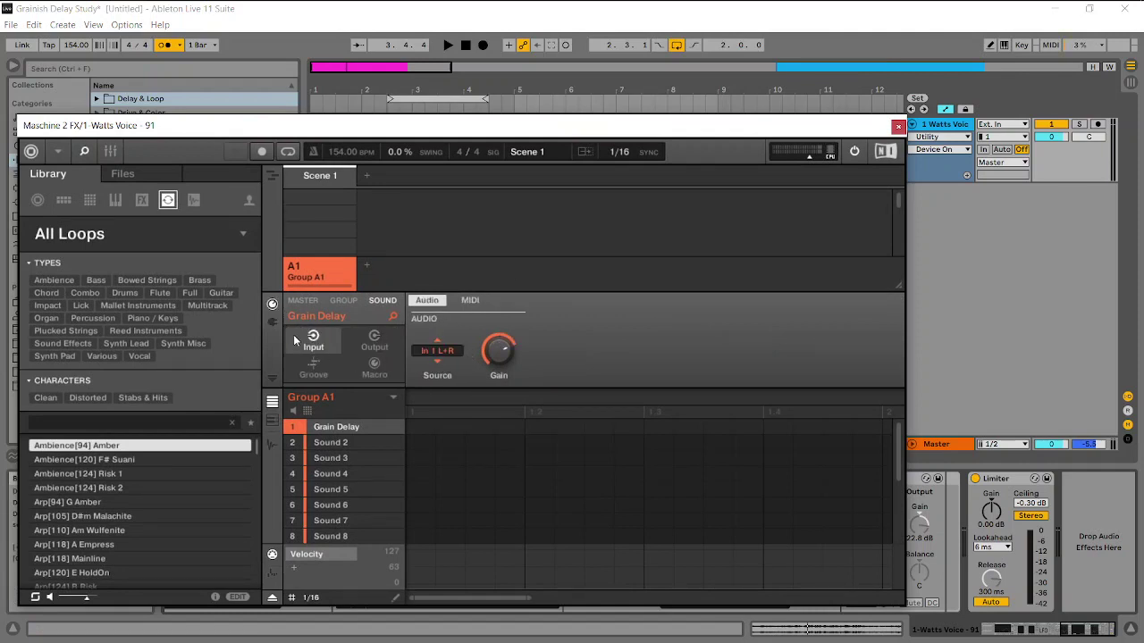
pyautogui.click(272, 321)
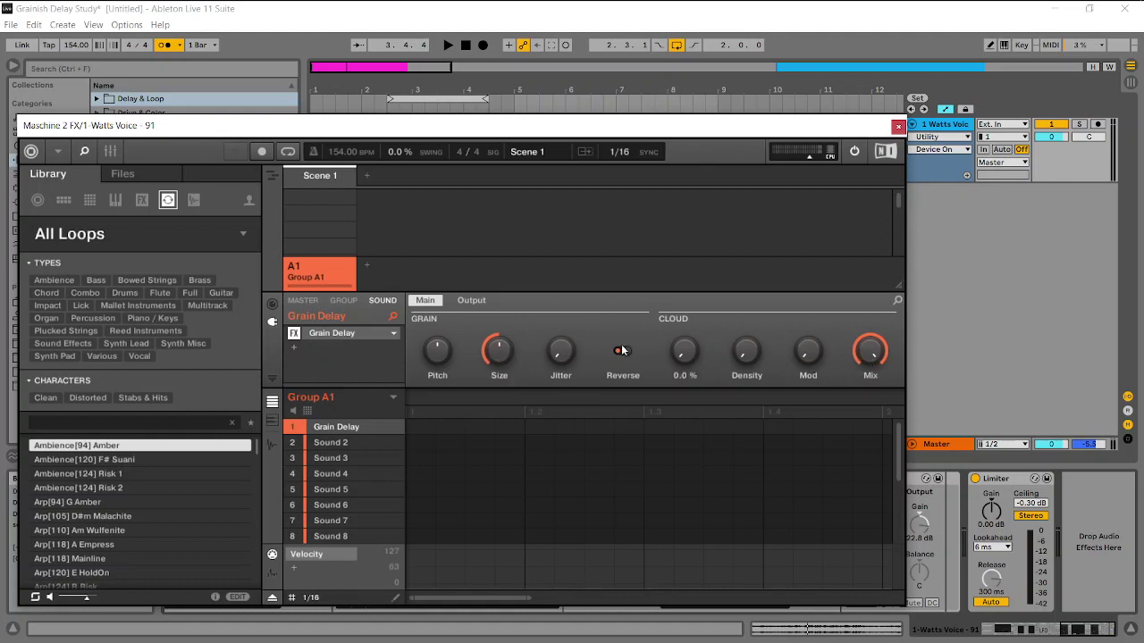
# Audition the loop while bypassing and re-enabling Maschine's Grain Delay, stopping playback and closing the plug-in window at the end
pyautogui.click(448, 45)
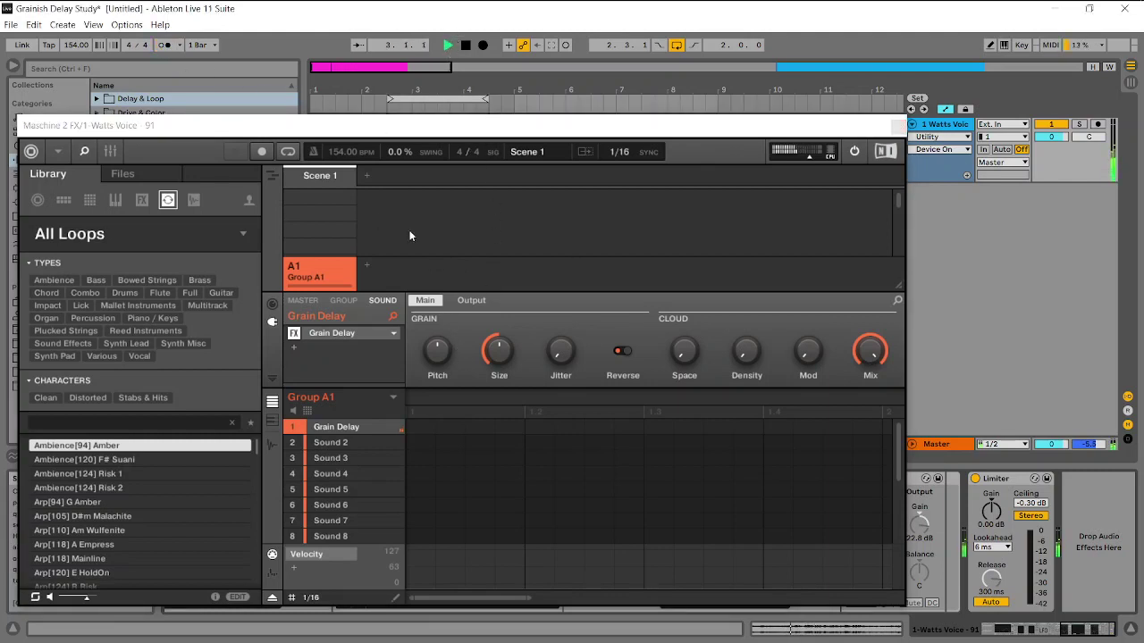
pyautogui.click(294, 333)
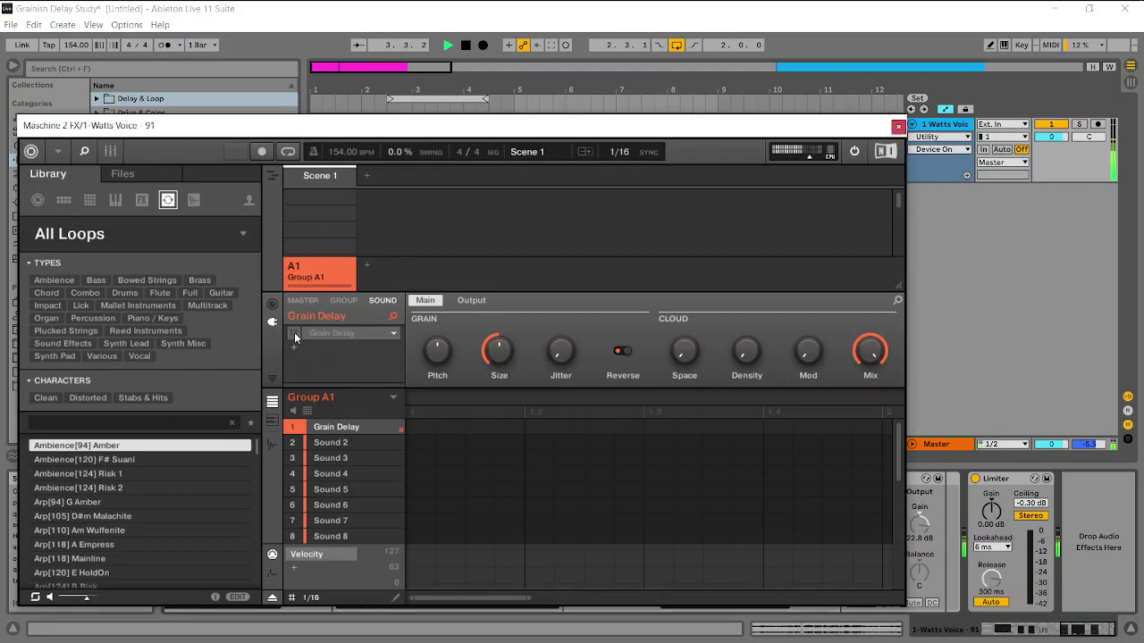
pyautogui.click(294, 333)
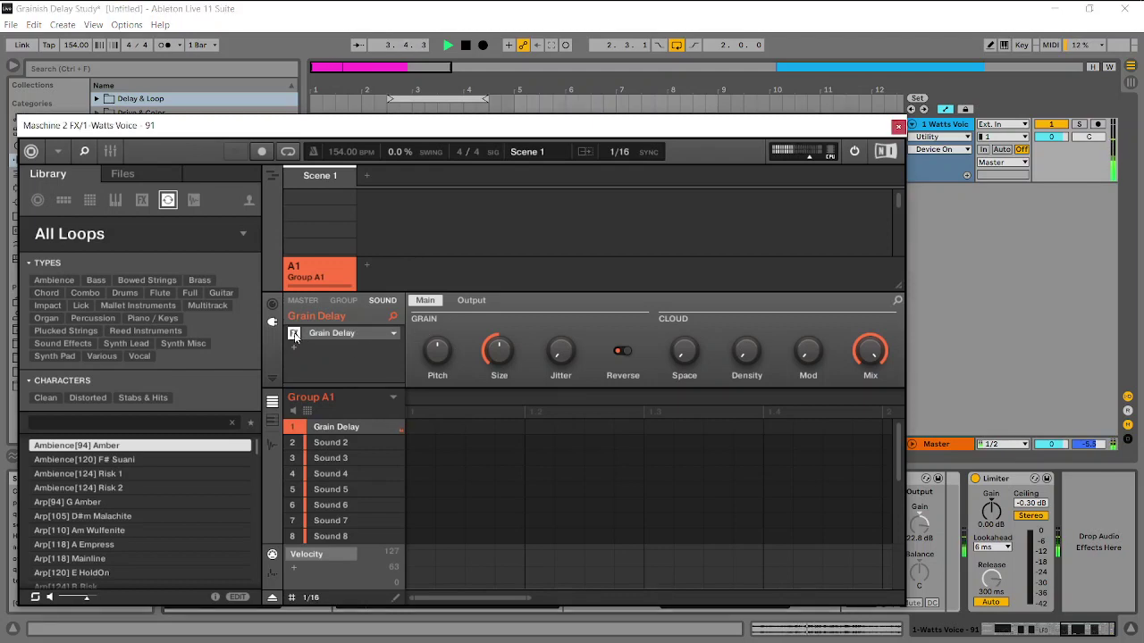
pyautogui.click(467, 46)
pyautogui.click(898, 126)
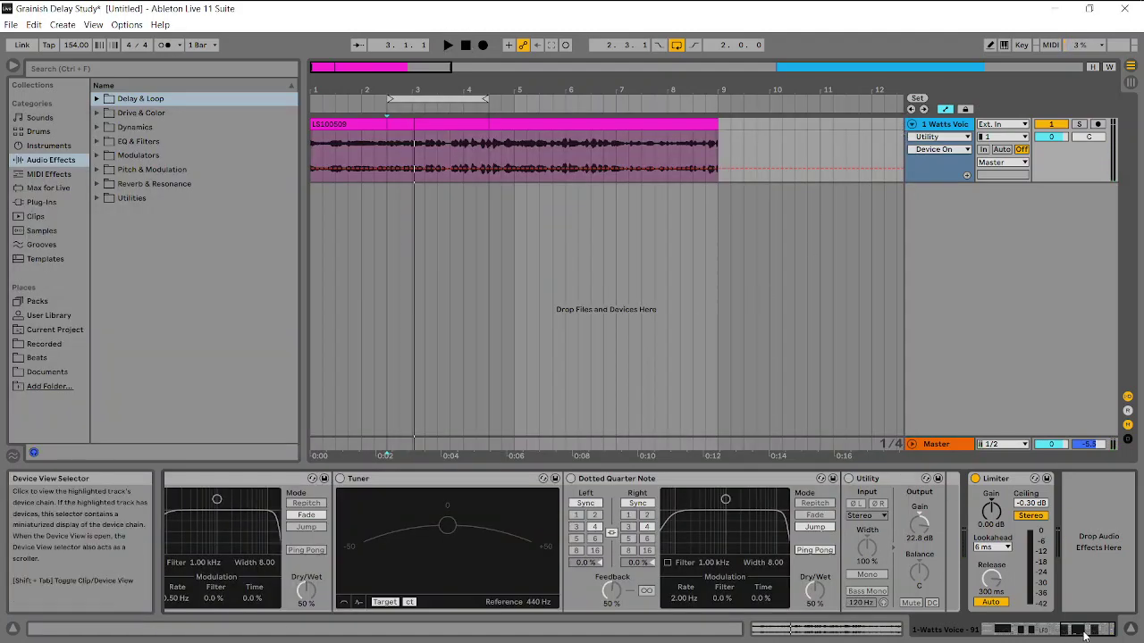
# Reactivate the Guitar Rig 6 device in the rack and bring it into view beside the LFO
pyautogui.moveTo(1083, 634); pyautogui.dragTo(1003, 636)
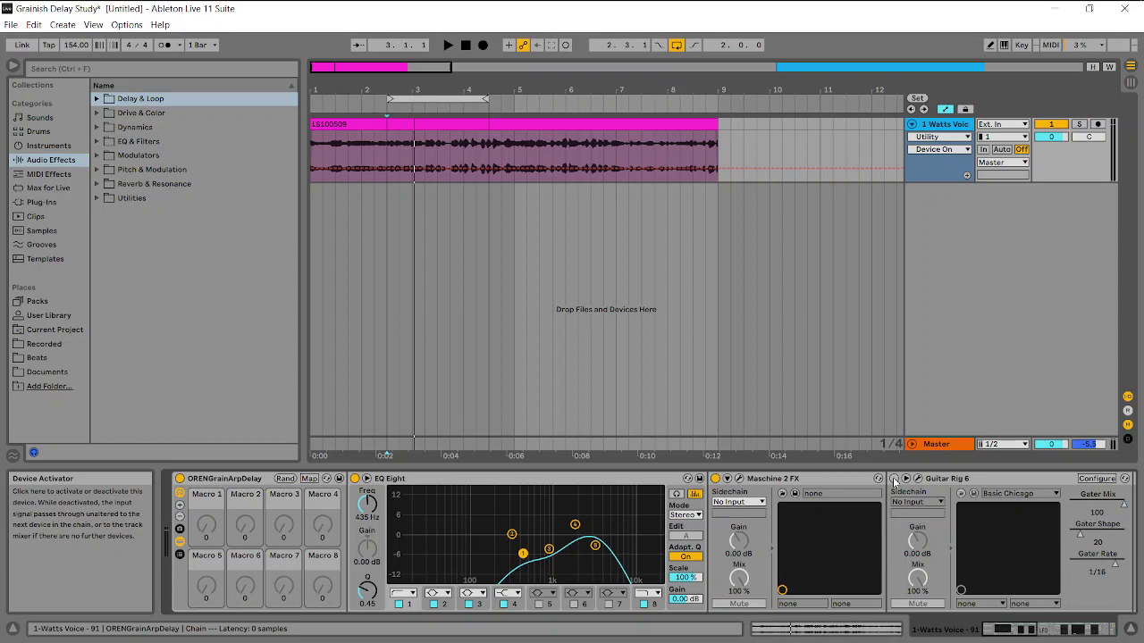
pyautogui.click(1020, 631)
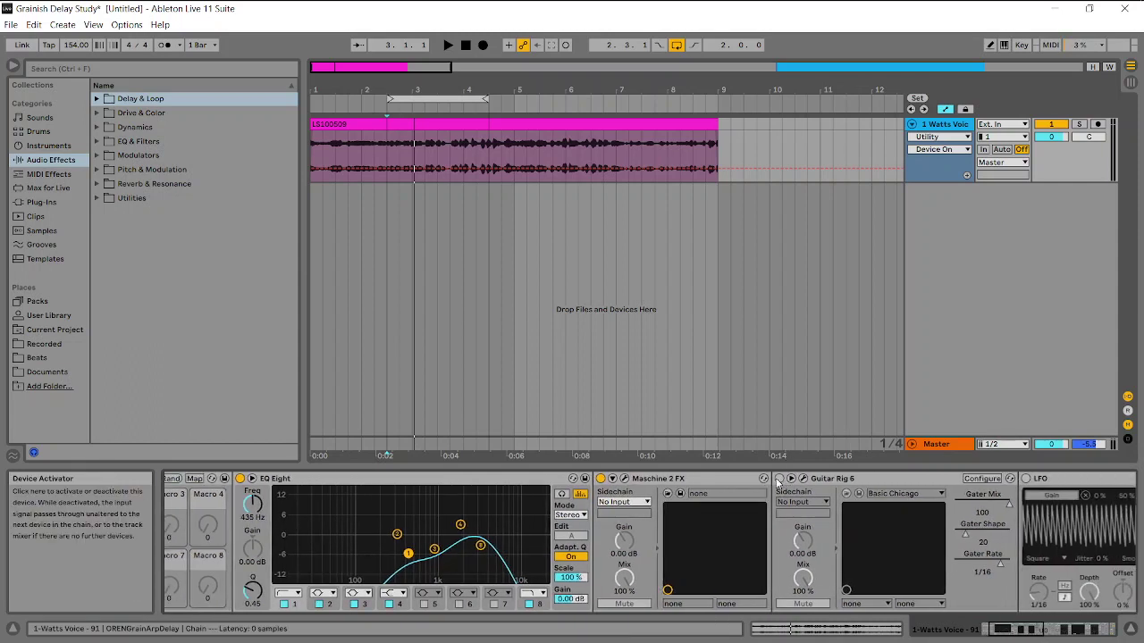
pyautogui.click(777, 480)
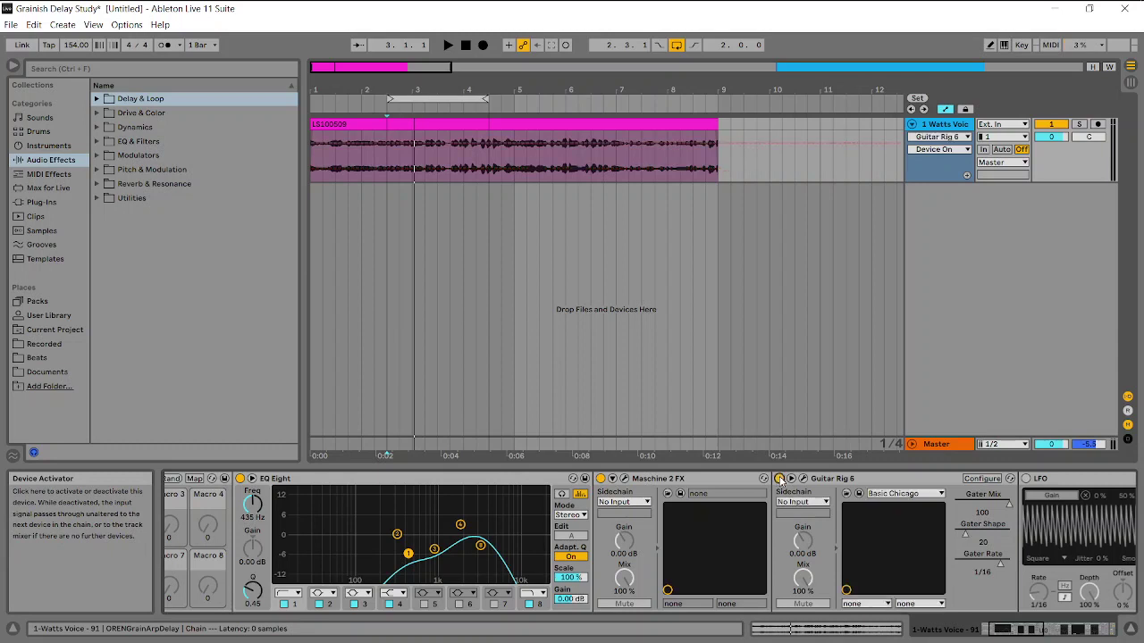
pyautogui.click(1026, 631)
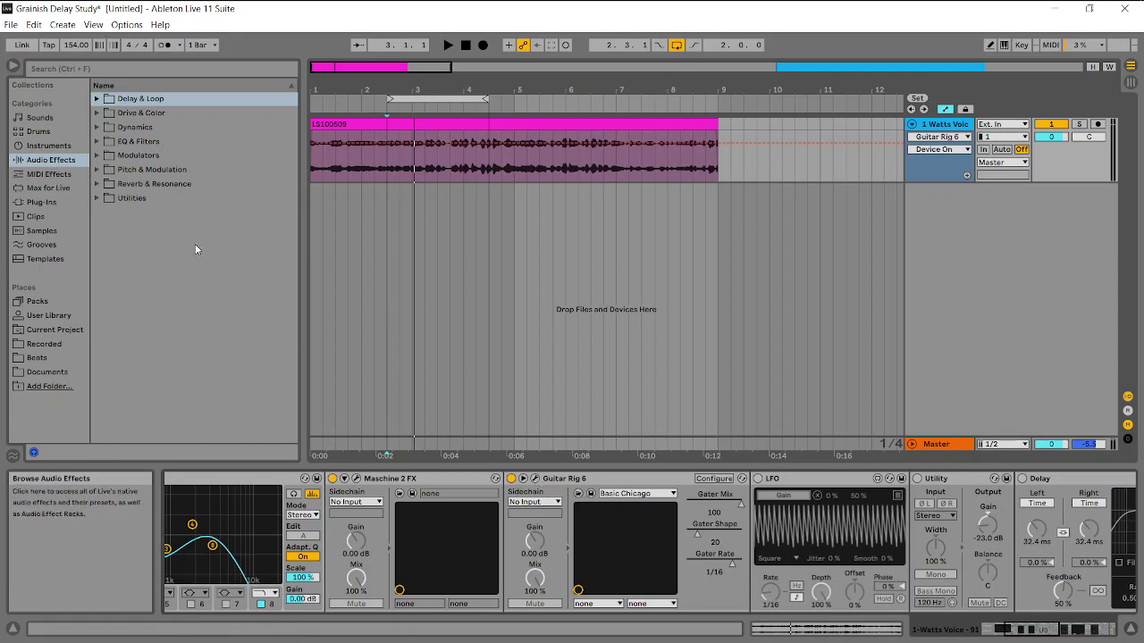
pyautogui.click(147, 68)
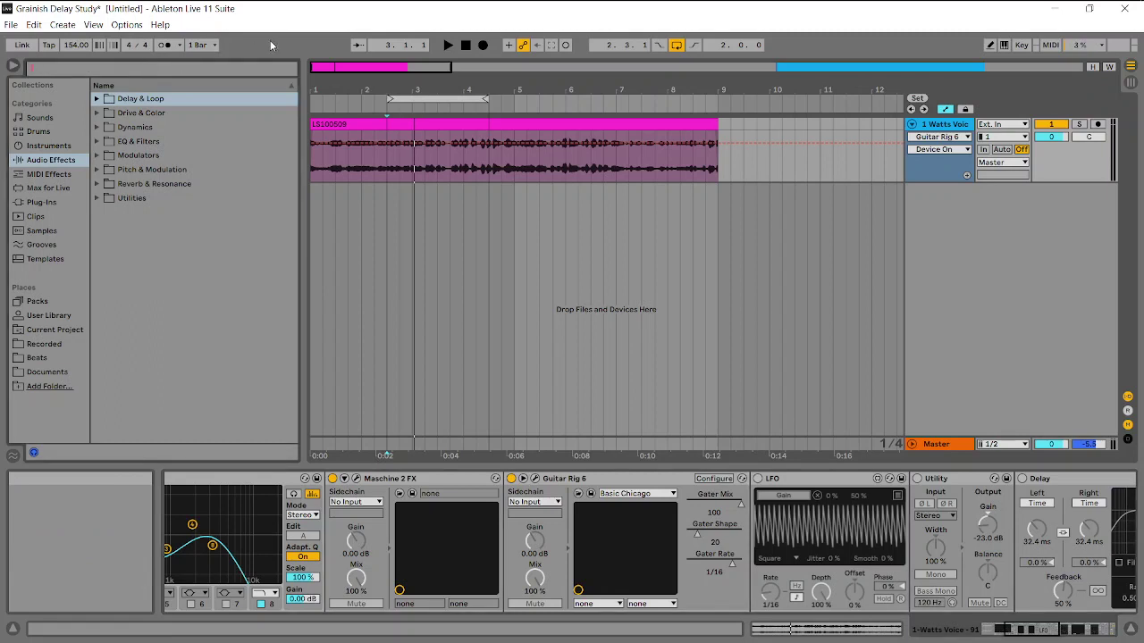
pyautogui.click(51, 176)
pyautogui.click(51, 160)
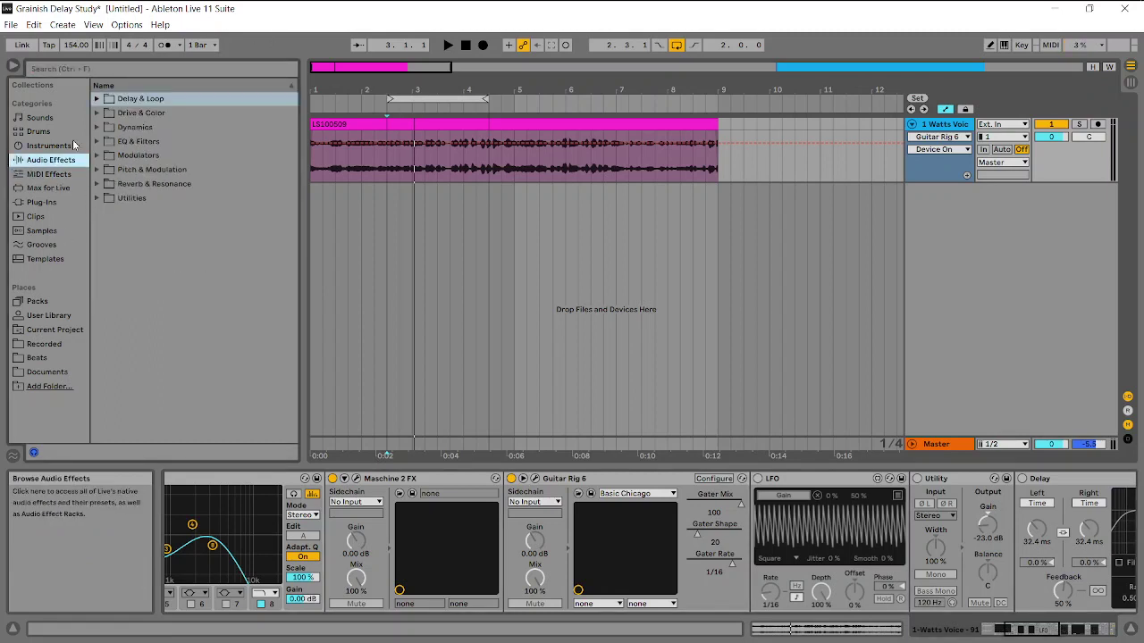
# Open the Guitar Rig 6 plug-in window and show its Special FX components
pyautogui.click(534, 479)
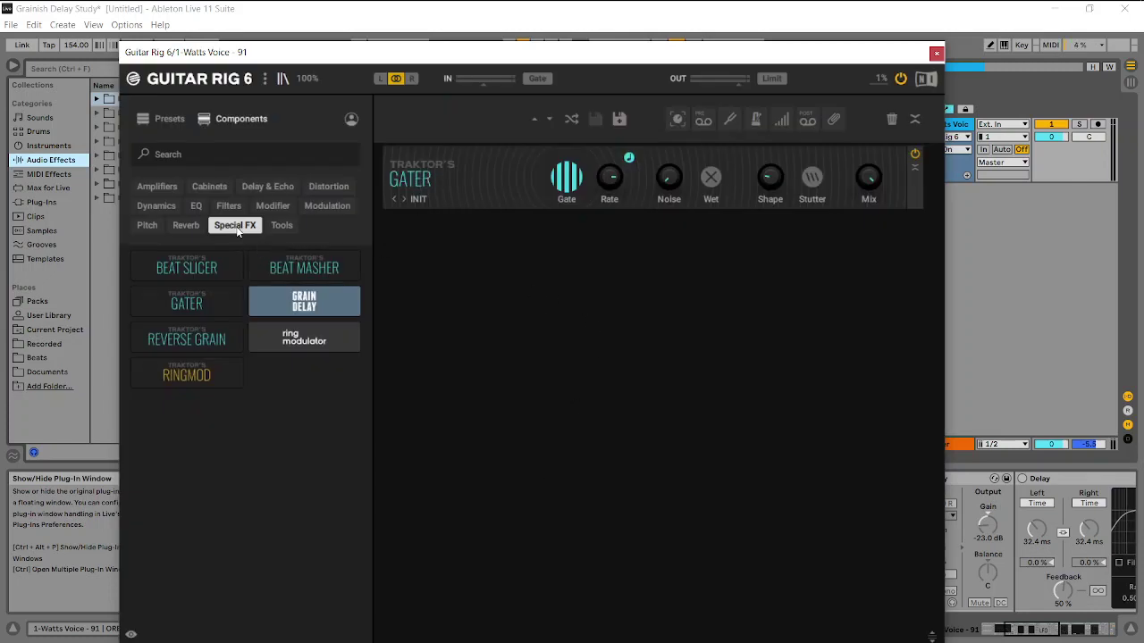
# Audition the loop through Guitar Rig 6's Gater, inspect its Noise and Mix controls, and close the plug-in window
pyautogui.moveTo(539, 55); pyautogui.dragTo(550, 147)
pyautogui.click(447, 46)
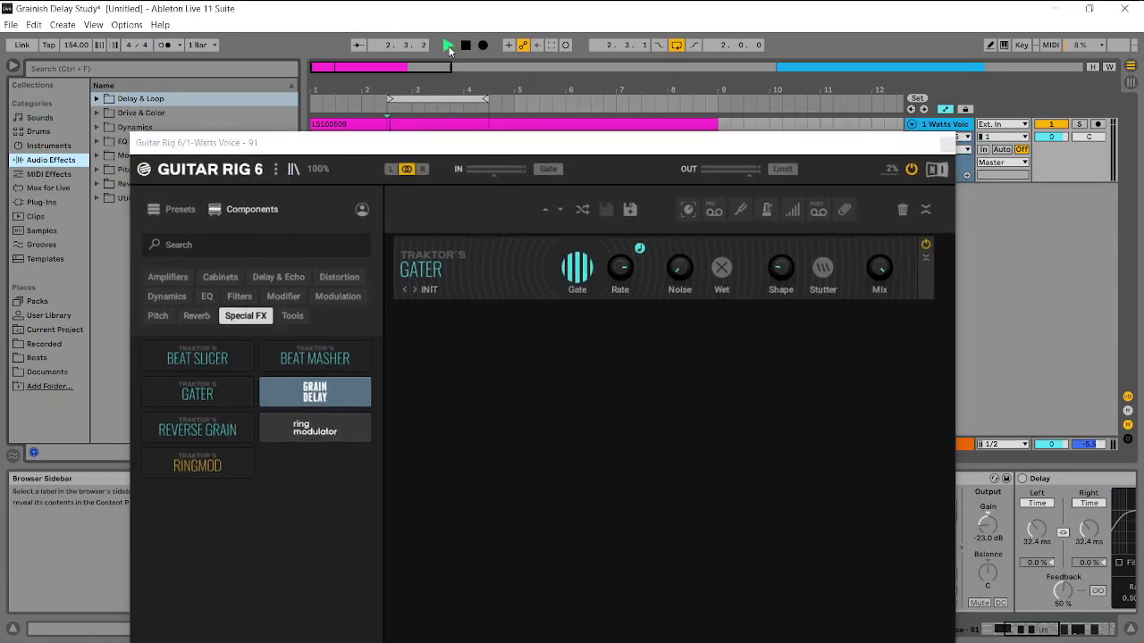
pyautogui.moveTo(623, 143); pyautogui.dragTo(612, 105)
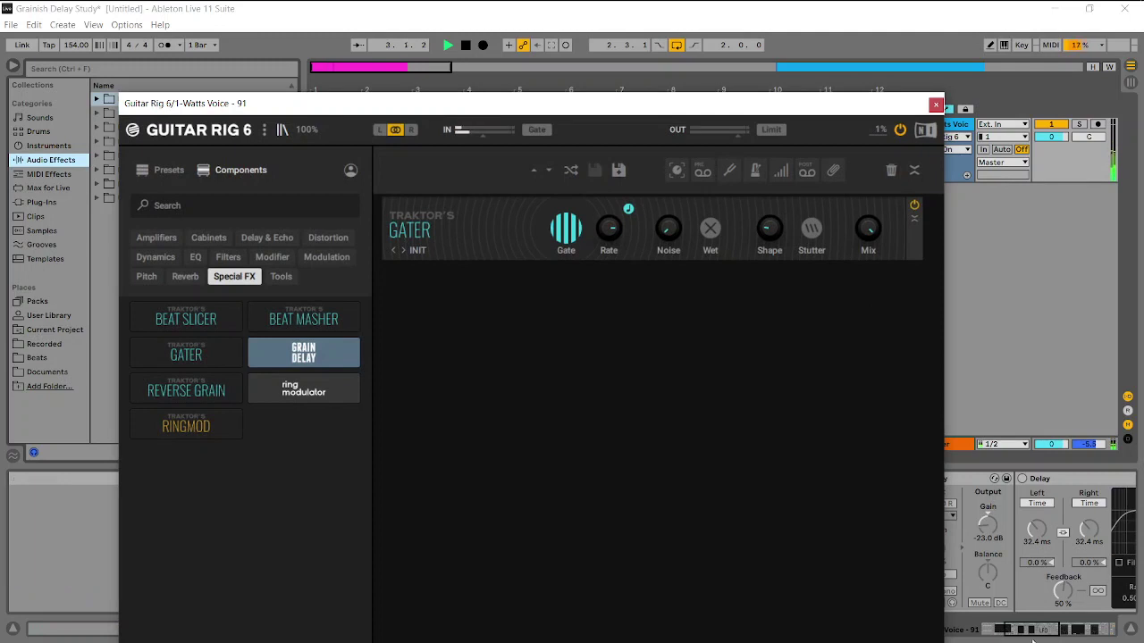
pyautogui.click(467, 46)
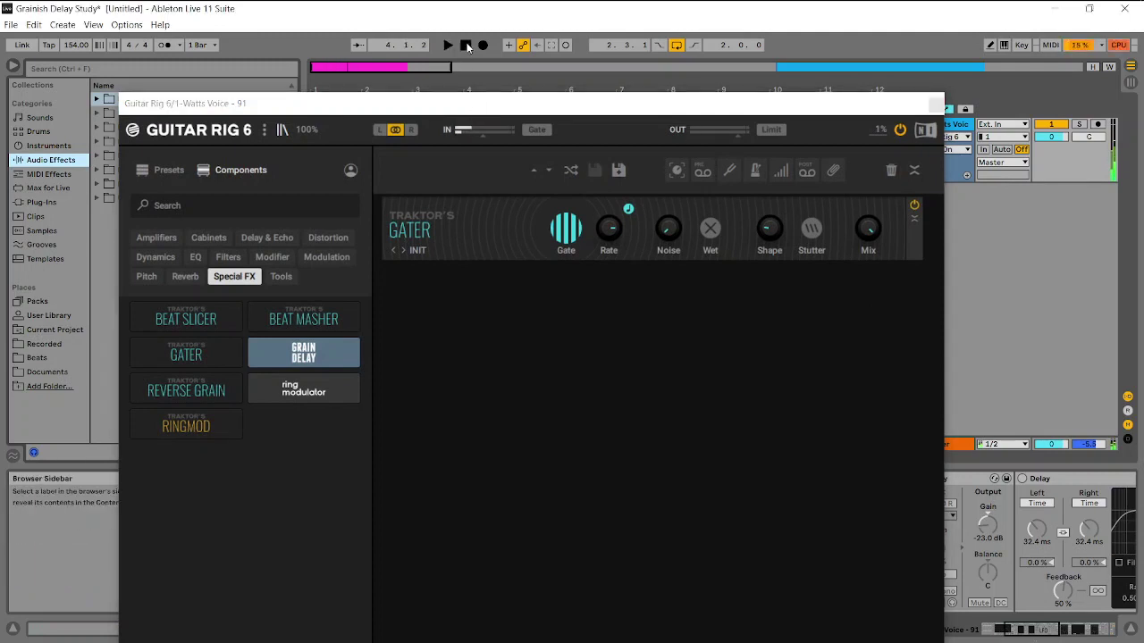
pyautogui.click(666, 231)
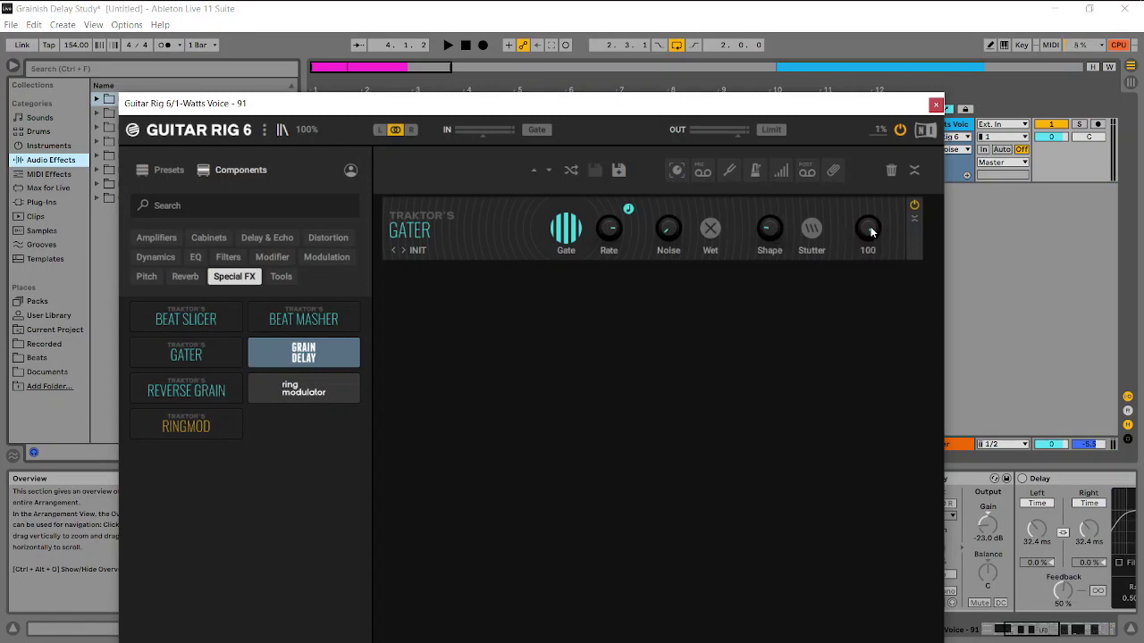
pyautogui.click(937, 105)
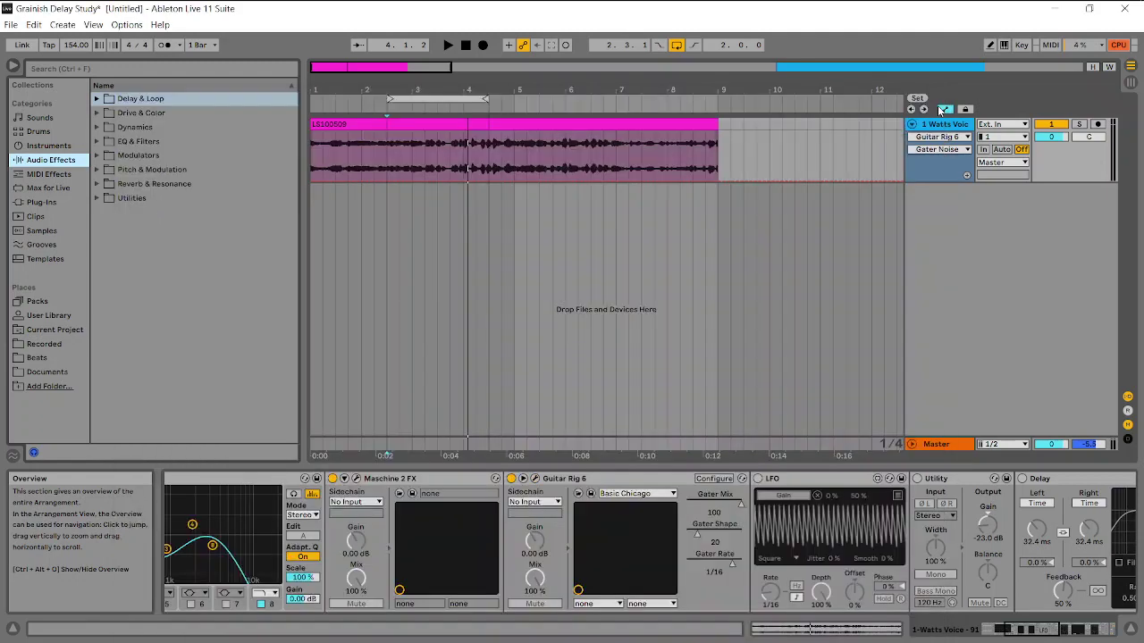
# Bypass Guitar Rig 6 and activate the LFO and Utility devices in the rack
pyautogui.click(511, 478)
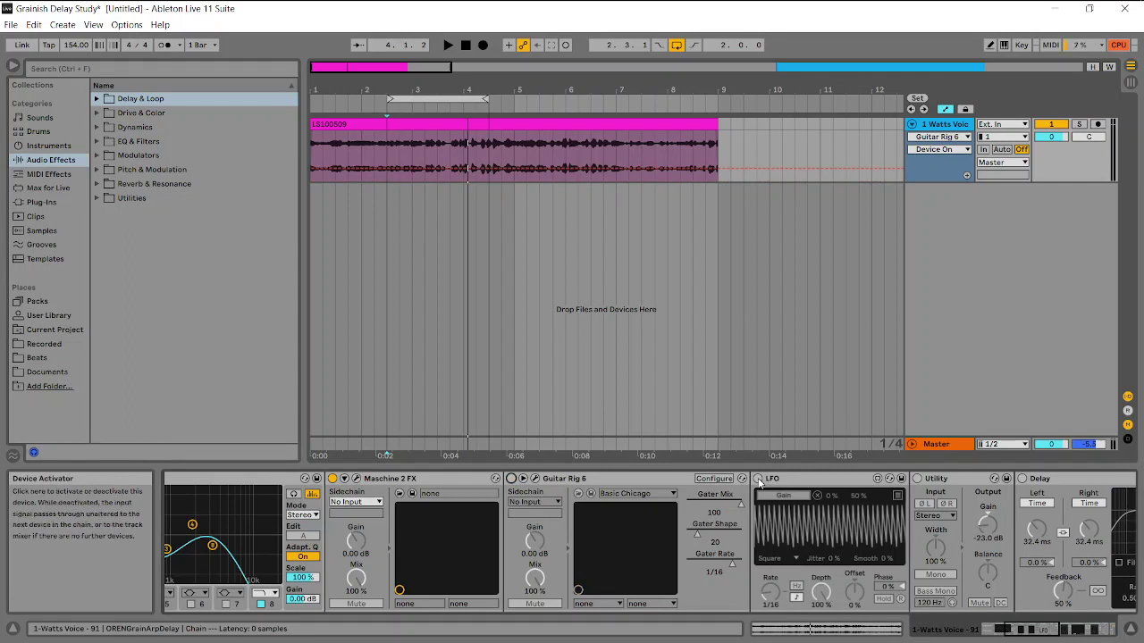
pyautogui.click(759, 479)
pyautogui.click(918, 479)
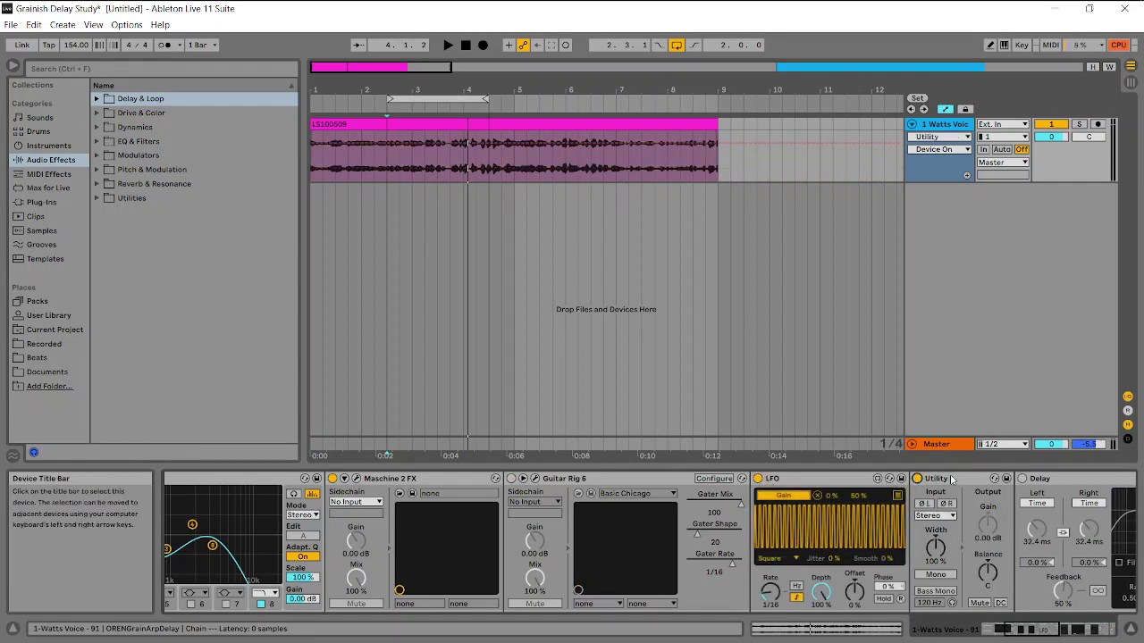
# Select the Utility device and point out the Utilities folder in the audio effects browser, leaving the folder collapsed
pyautogui.click(952, 479)
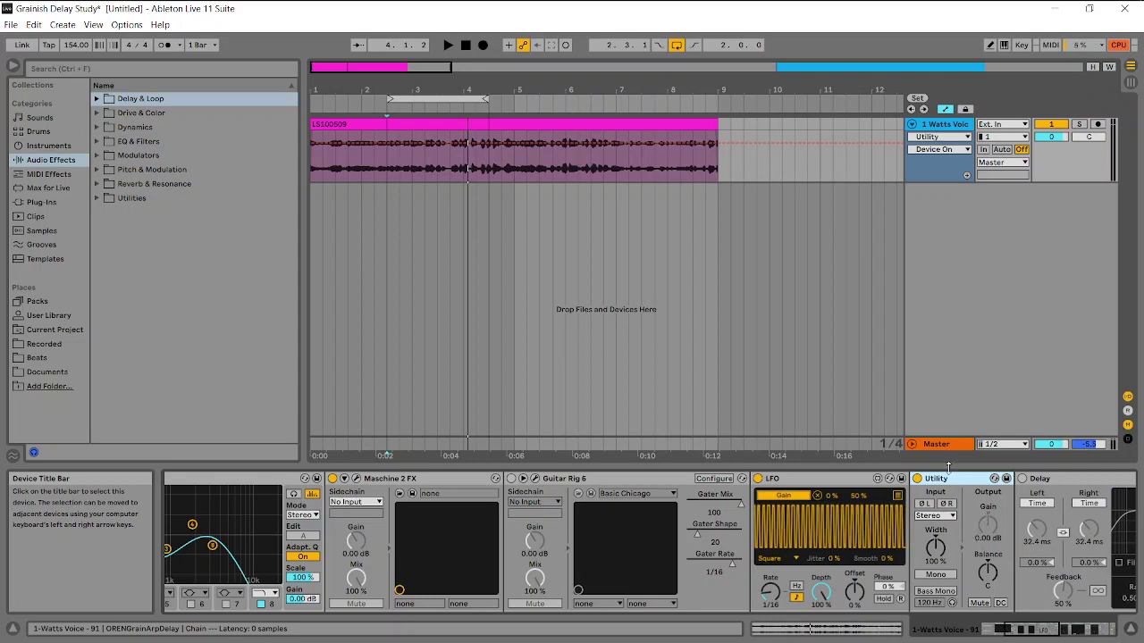
pyautogui.click(96, 199)
pyautogui.click(95, 198)
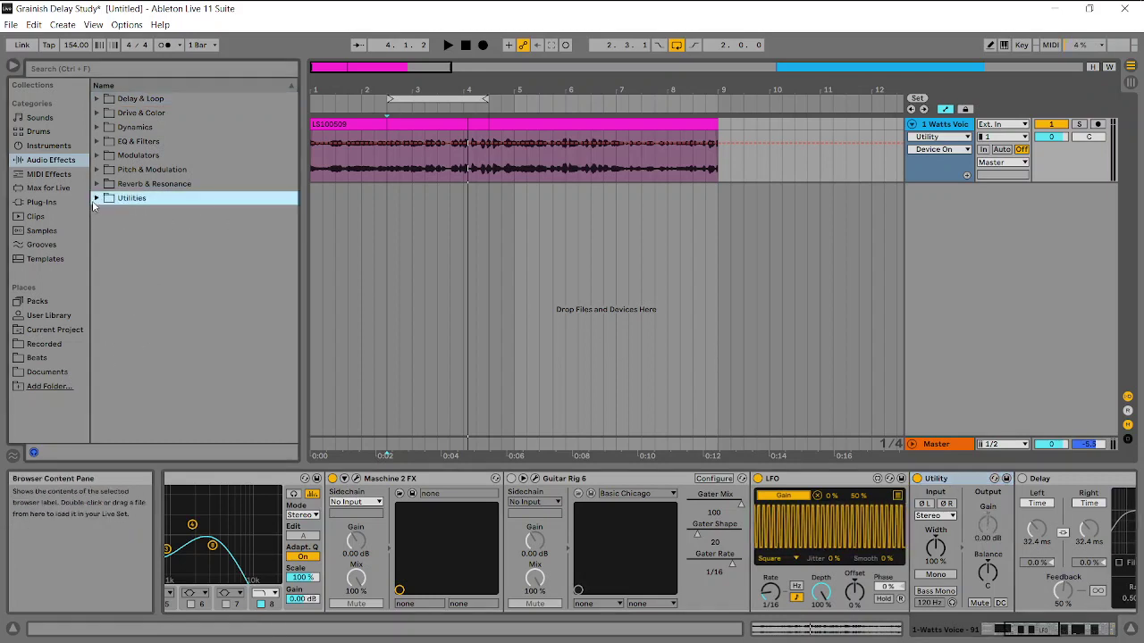
# Audition the loop with the LFO modulating Utility's gain while bypassing and re-enabling Maschine 2 FX
pyautogui.click(448, 45)
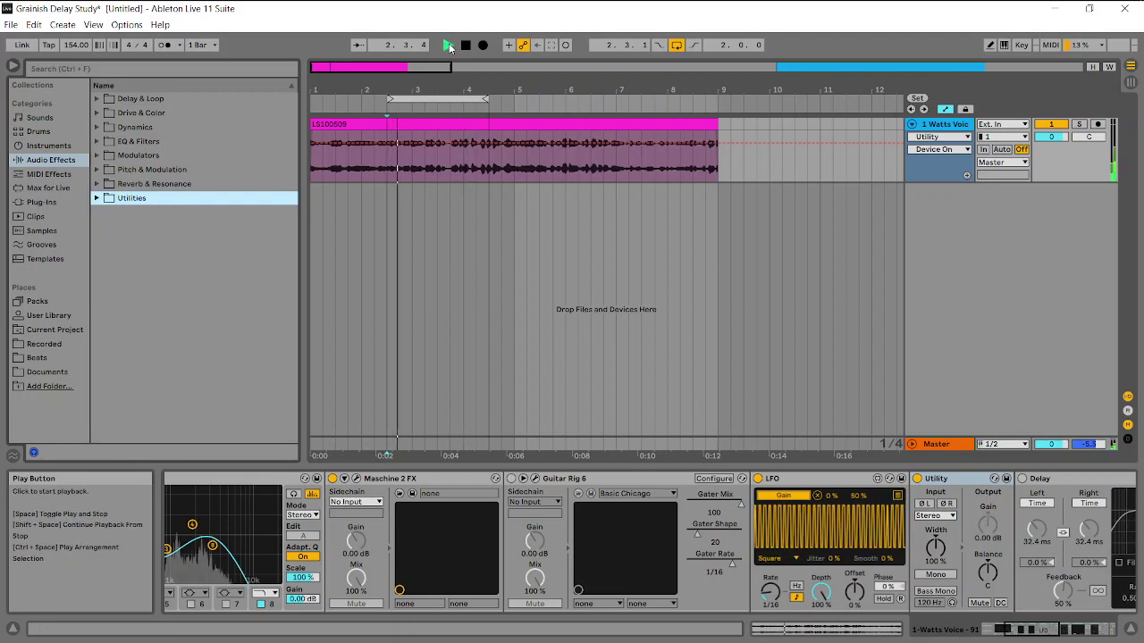
pyautogui.click(395, 483)
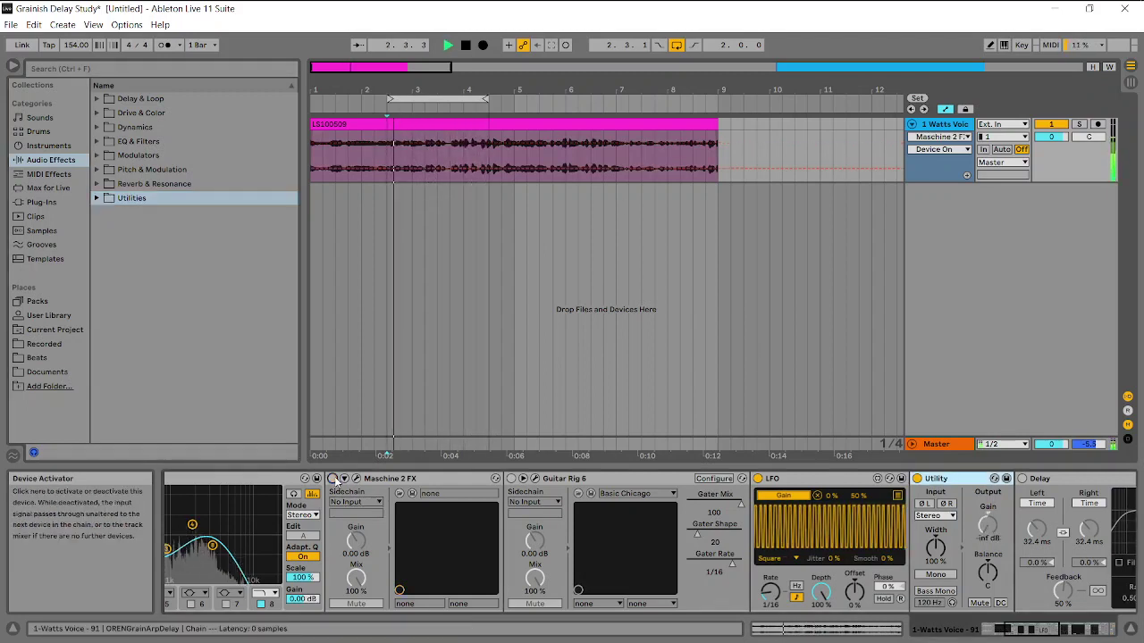
pyautogui.click(464, 45)
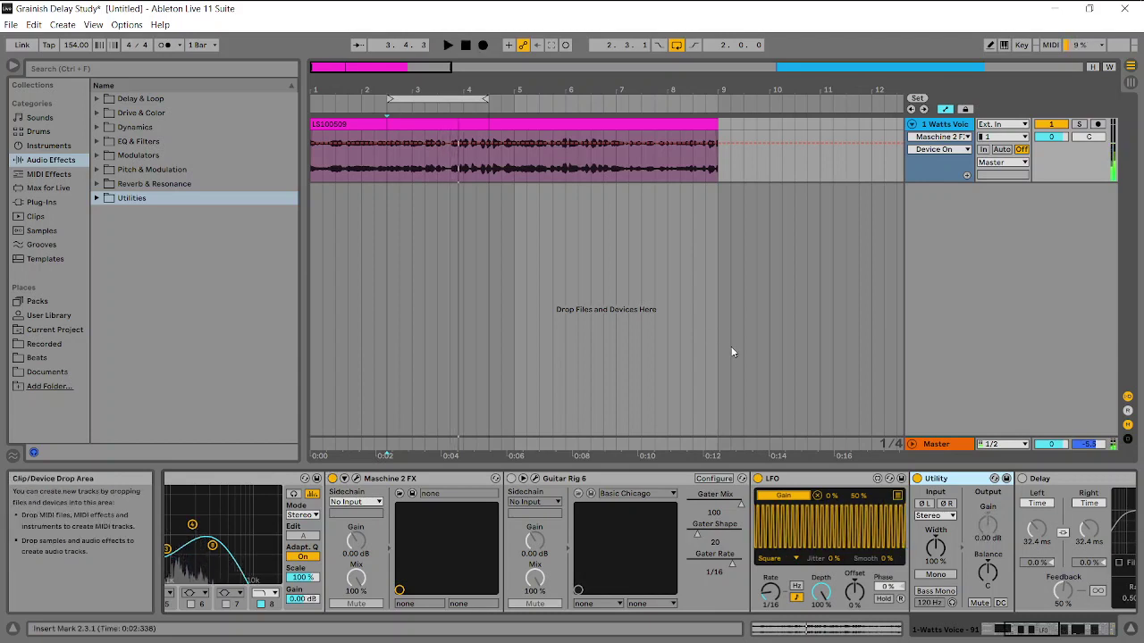
# Try the LFO's Hz rate mode and audition its Down waveform, restoring the synced rate and Square shape
pyautogui.click(796, 597)
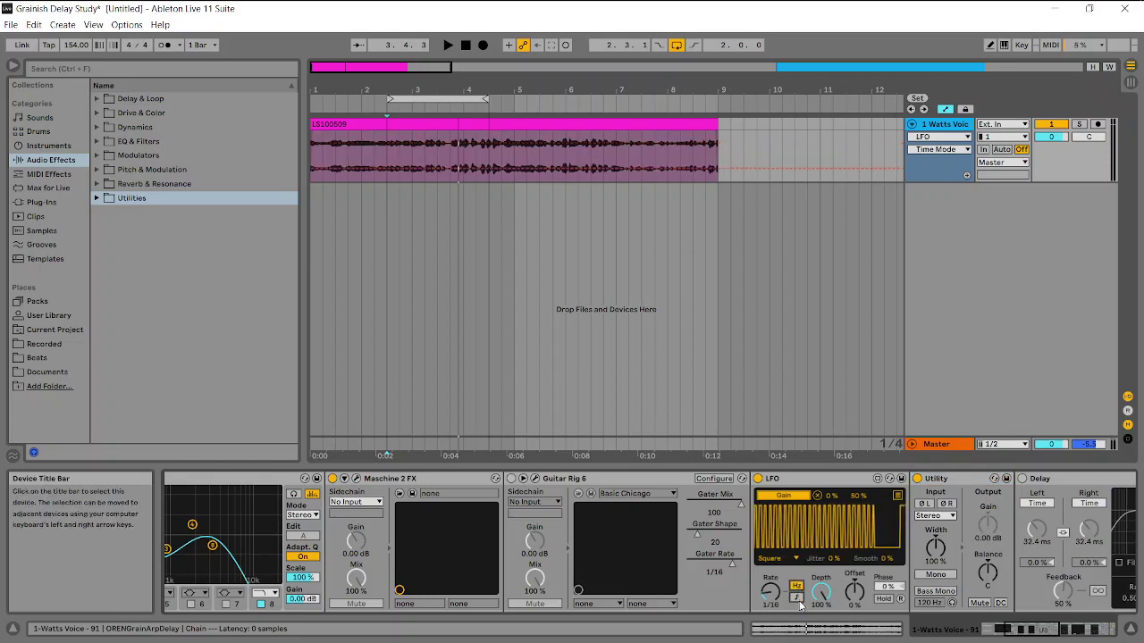
pyautogui.click(796, 598)
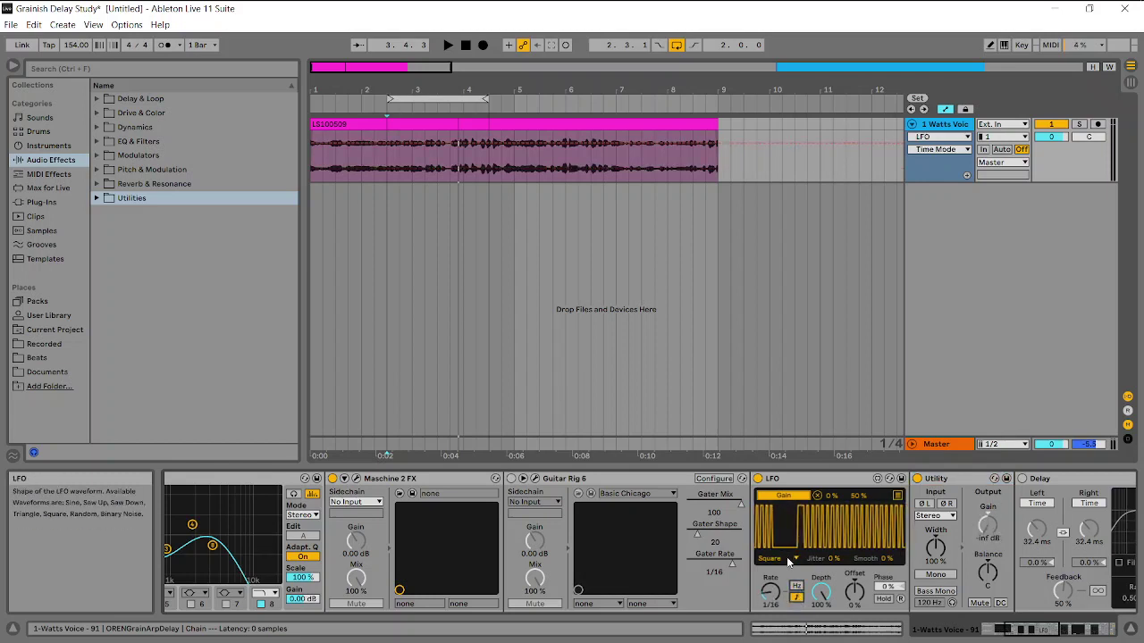
pyautogui.click(789, 561)
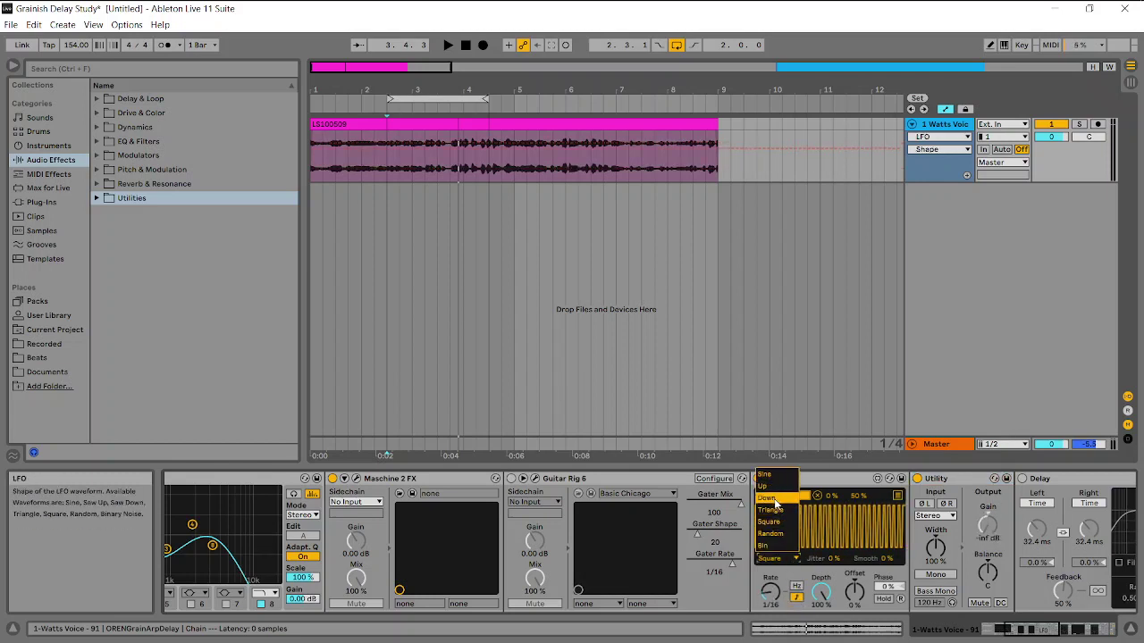
pyautogui.click(774, 499)
pyautogui.click(447, 45)
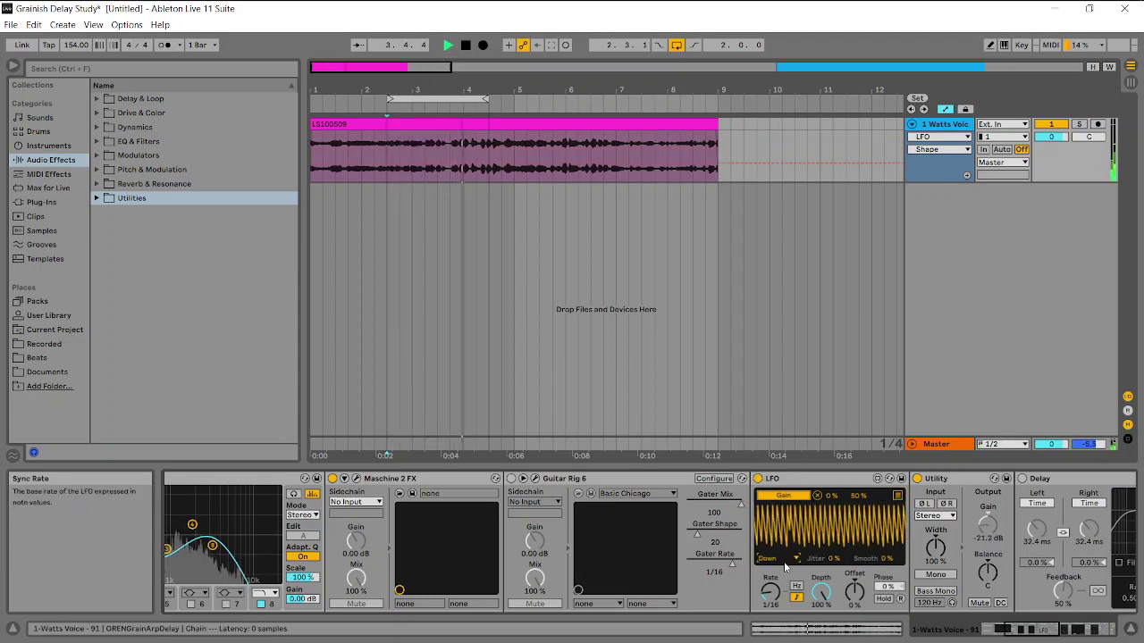
pyautogui.click(789, 559)
pyautogui.click(780, 531)
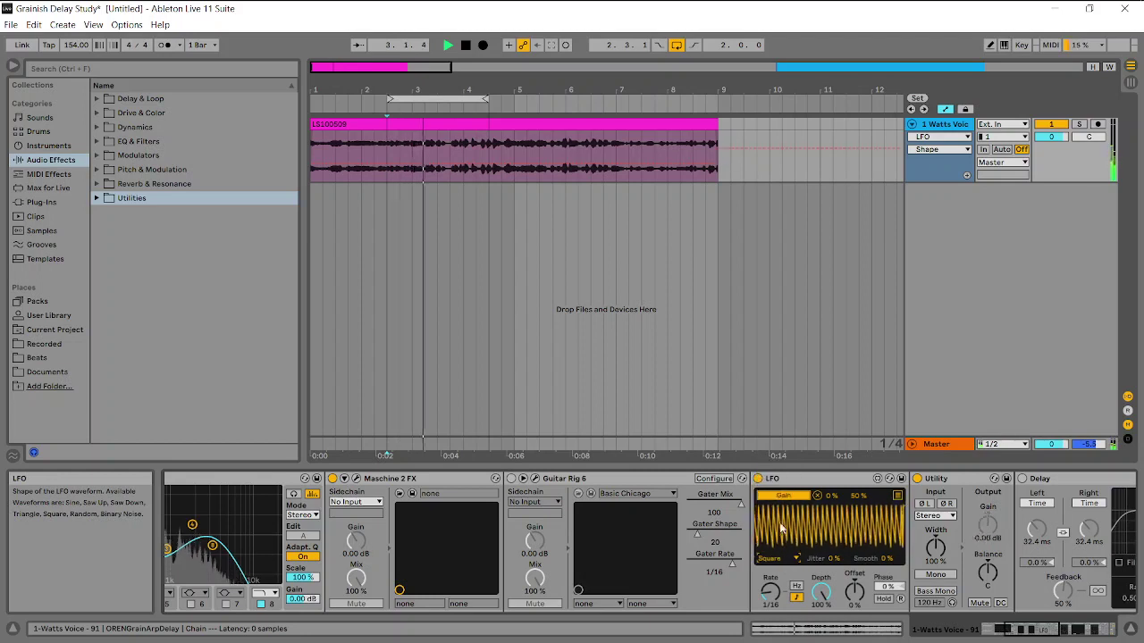
pyautogui.click(465, 46)
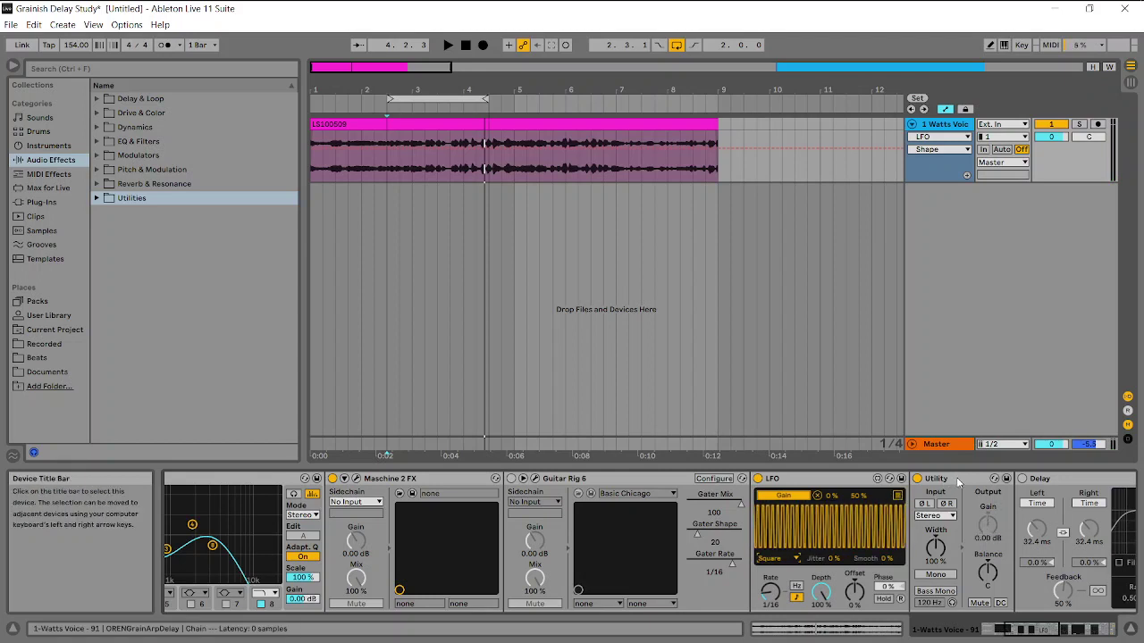
# Show the LFO's mapping list, try a 100% maximum for Gain, restore it to 50% and audition the loop
pyautogui.click(897, 496)
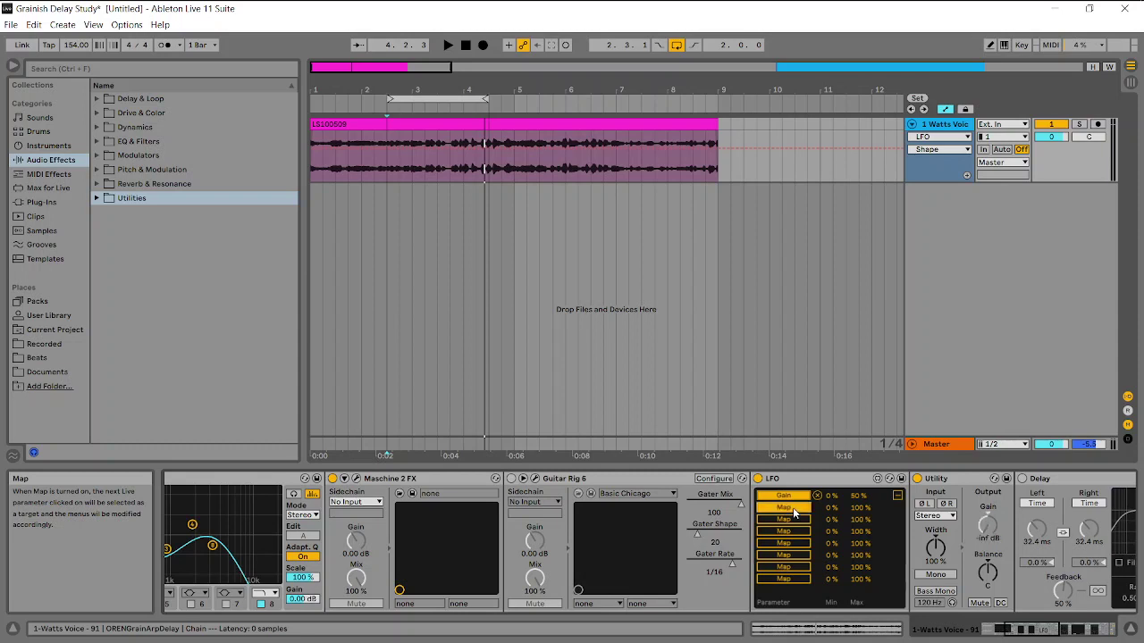
pyautogui.click(987, 530)
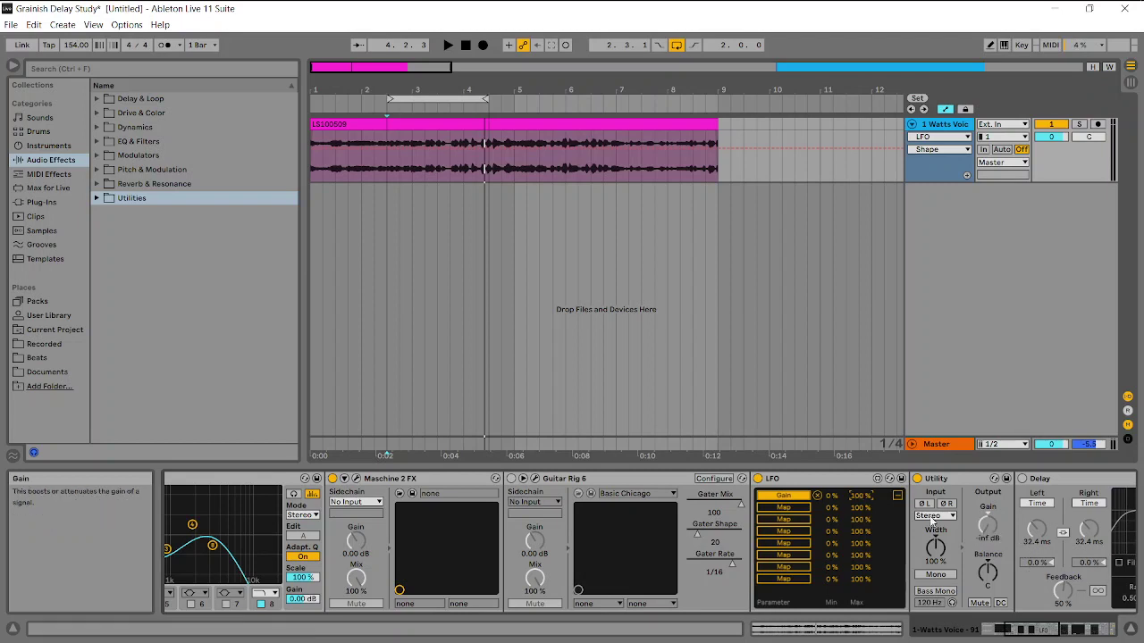
pyautogui.click(860, 496)
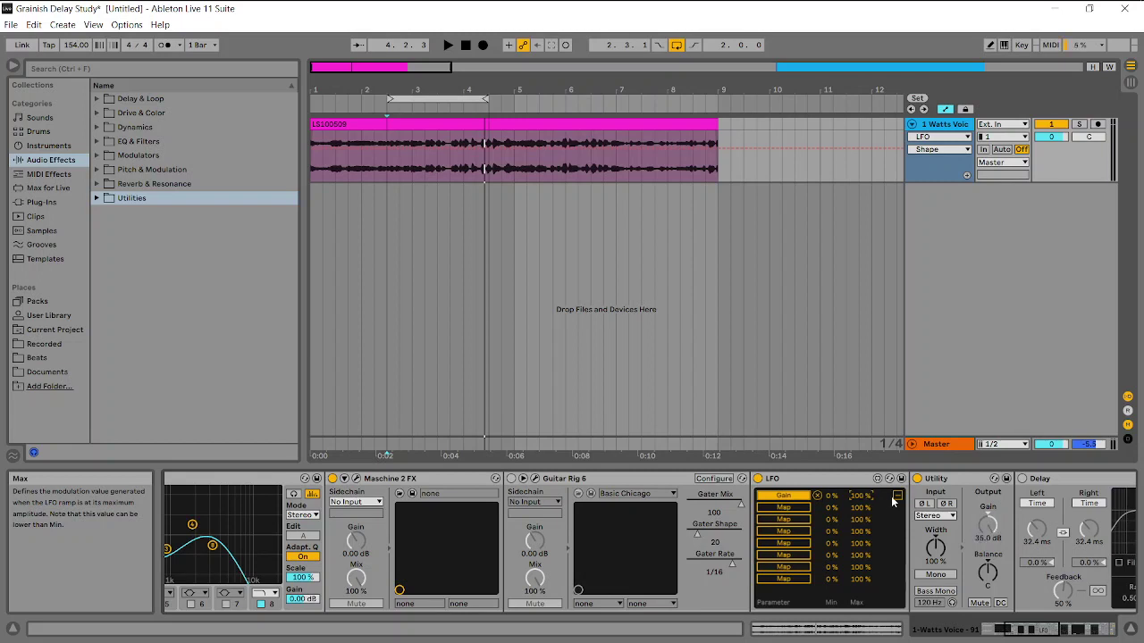
pyautogui.write('50')
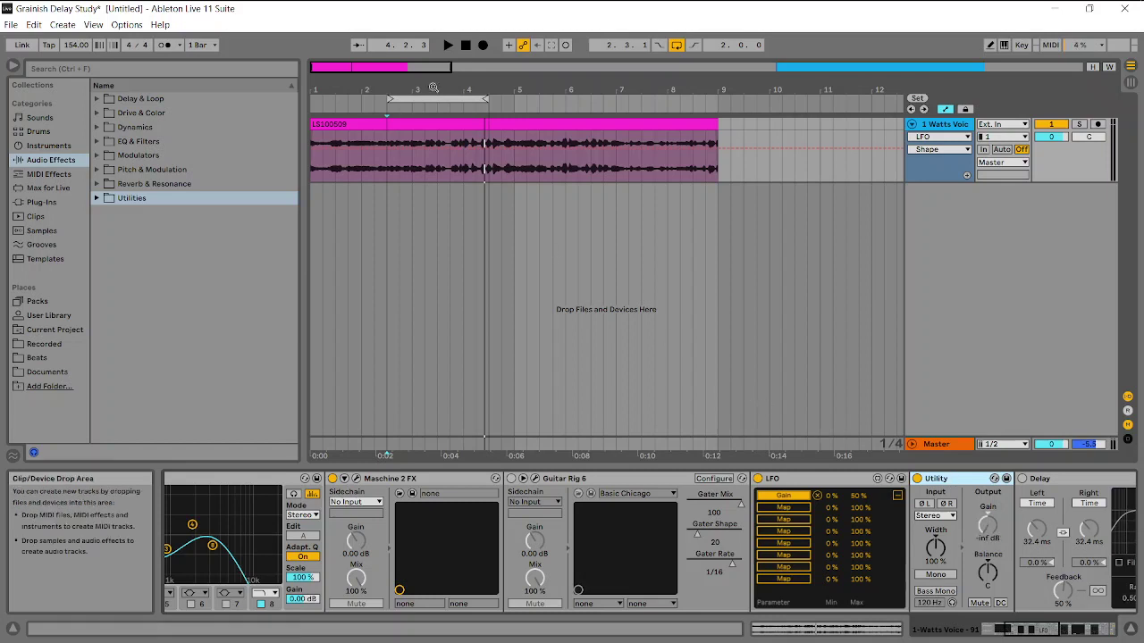
pyautogui.click(450, 45)
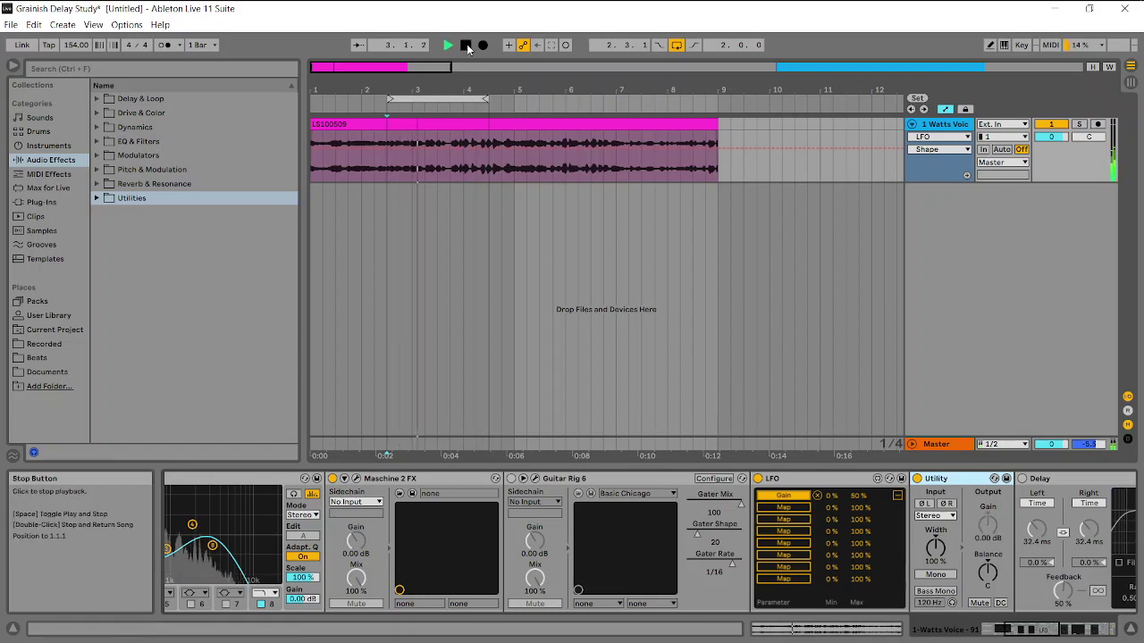
pyautogui.click(466, 45)
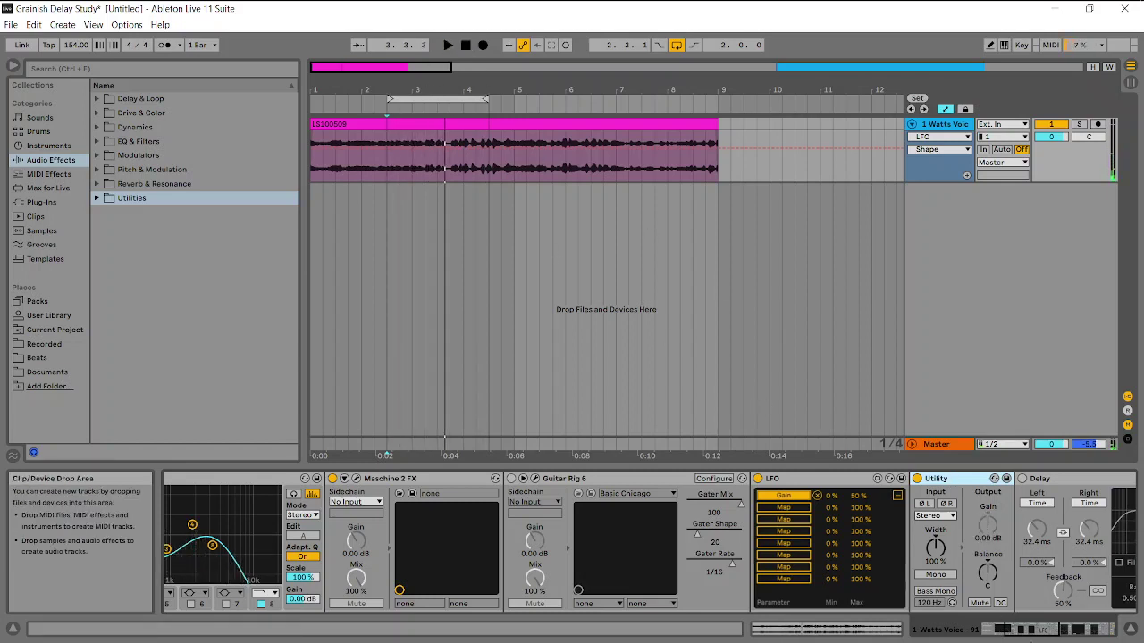
# Activate the Delay device after Utility and start auditioning the loop through it
pyautogui.moveTo(1023, 632); pyautogui.dragTo(1045, 634)
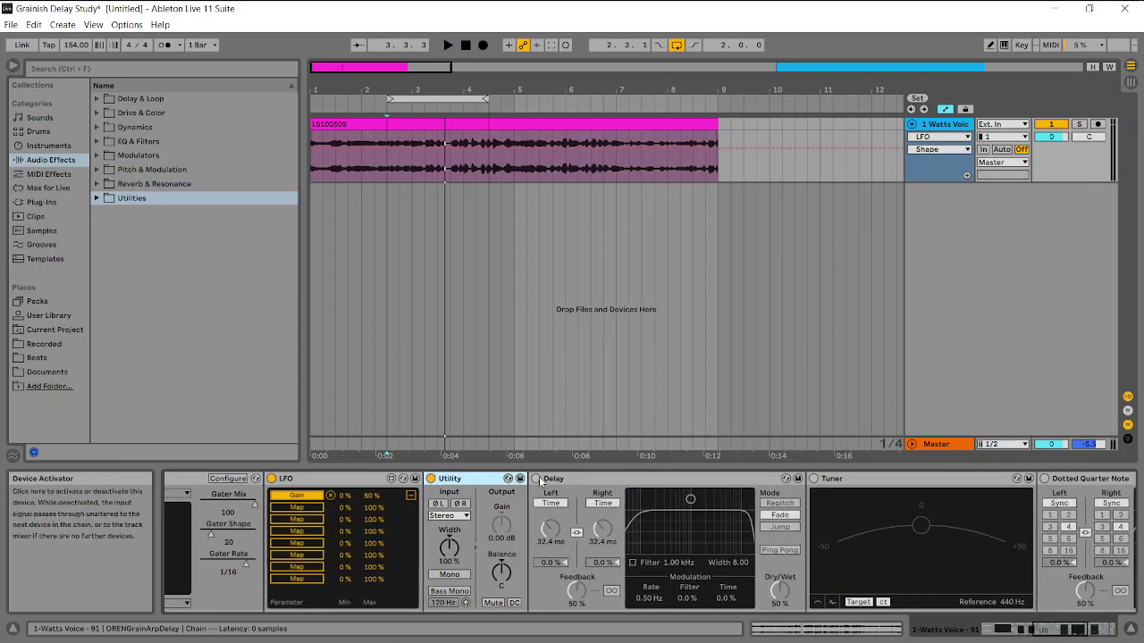
pyautogui.click(535, 478)
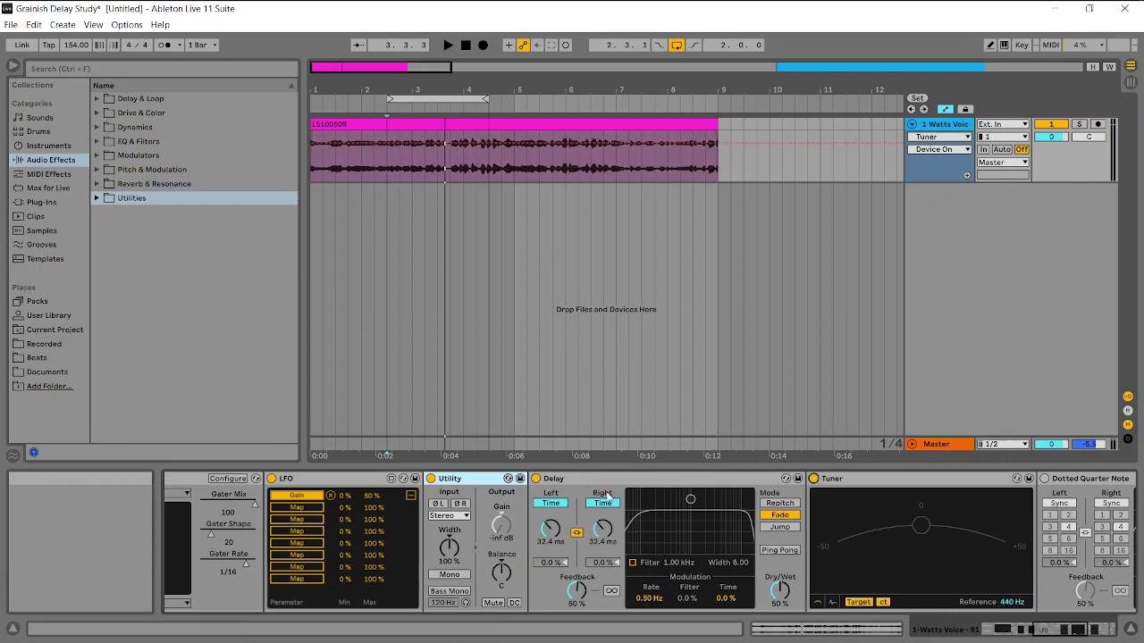
pyautogui.click(449, 45)
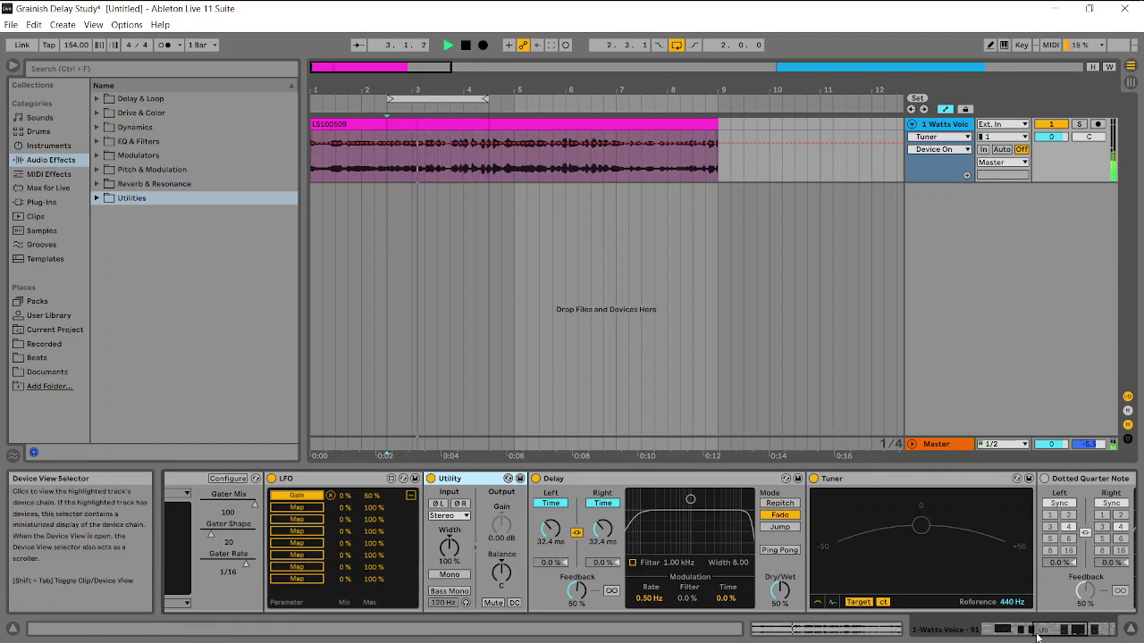
pyautogui.moveTo(1063, 633); pyautogui.dragTo(1060, 633)
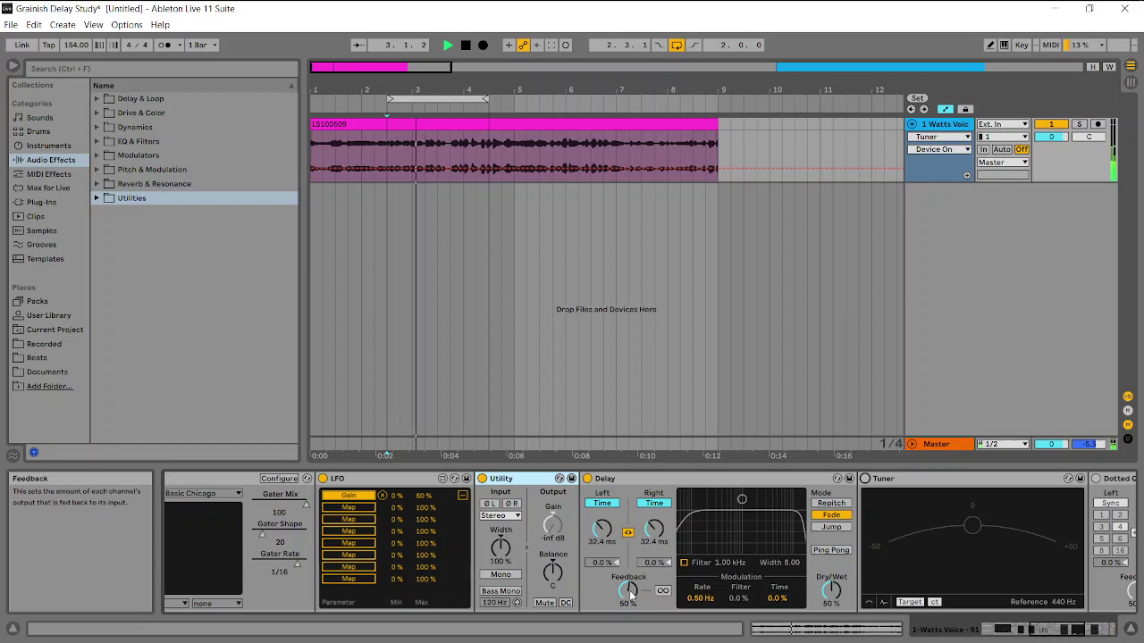
# Set the Delay's Dry/Wet to 100% and turn on the metronome while the loop plays
pyautogui.moveTo(831, 590); pyautogui.dragTo(830, 563)
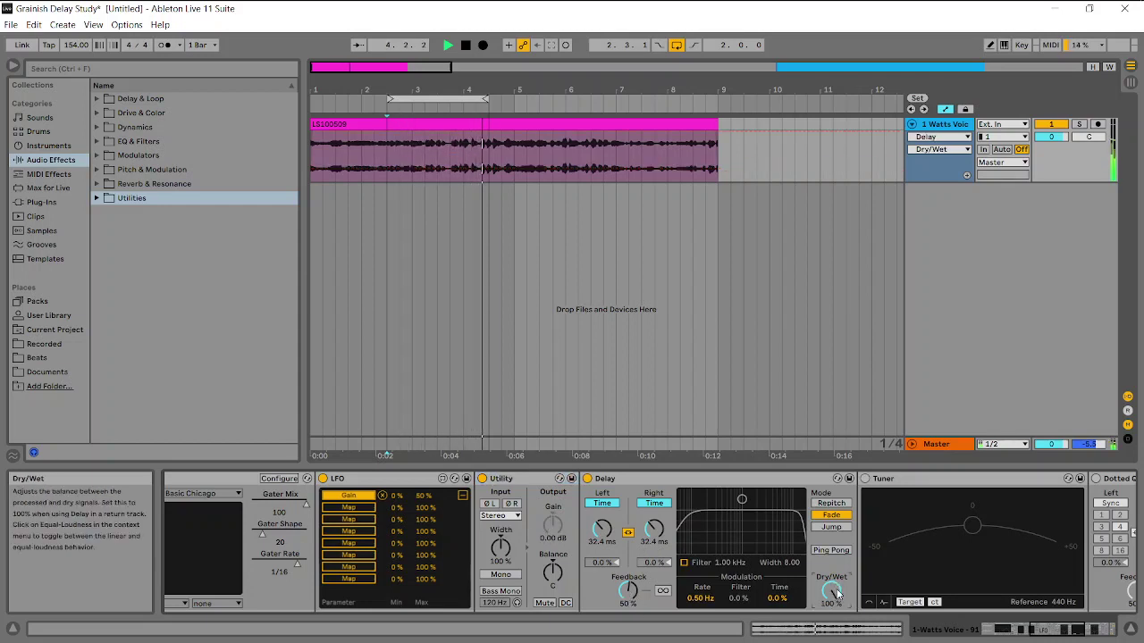
pyautogui.click(166, 45)
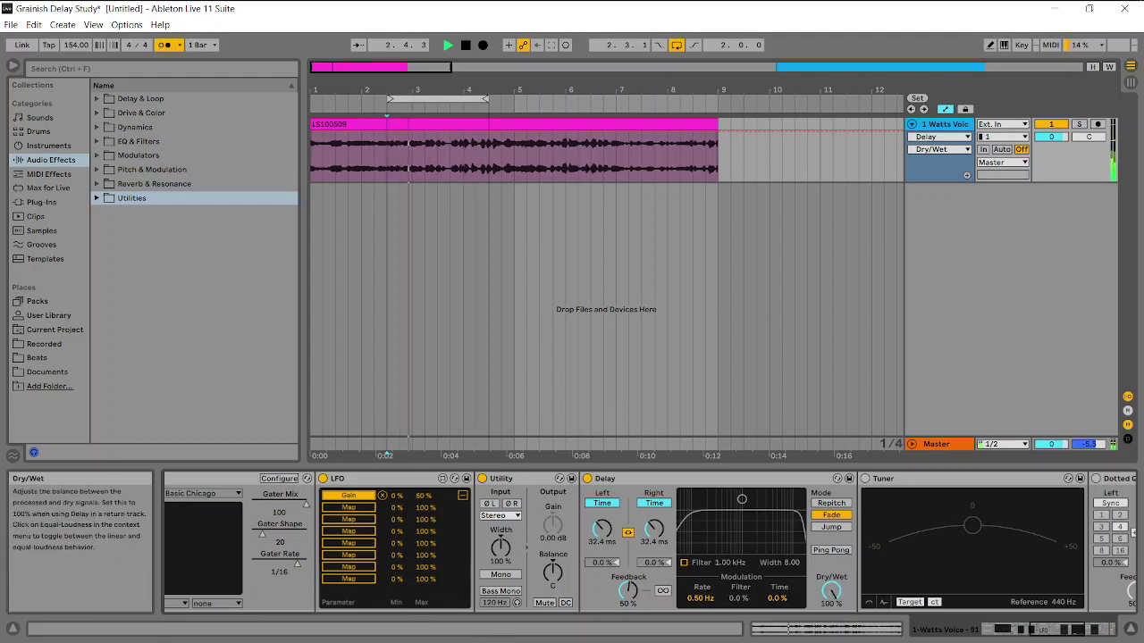
pyautogui.moveTo(831, 591); pyautogui.dragTo(831, 563)
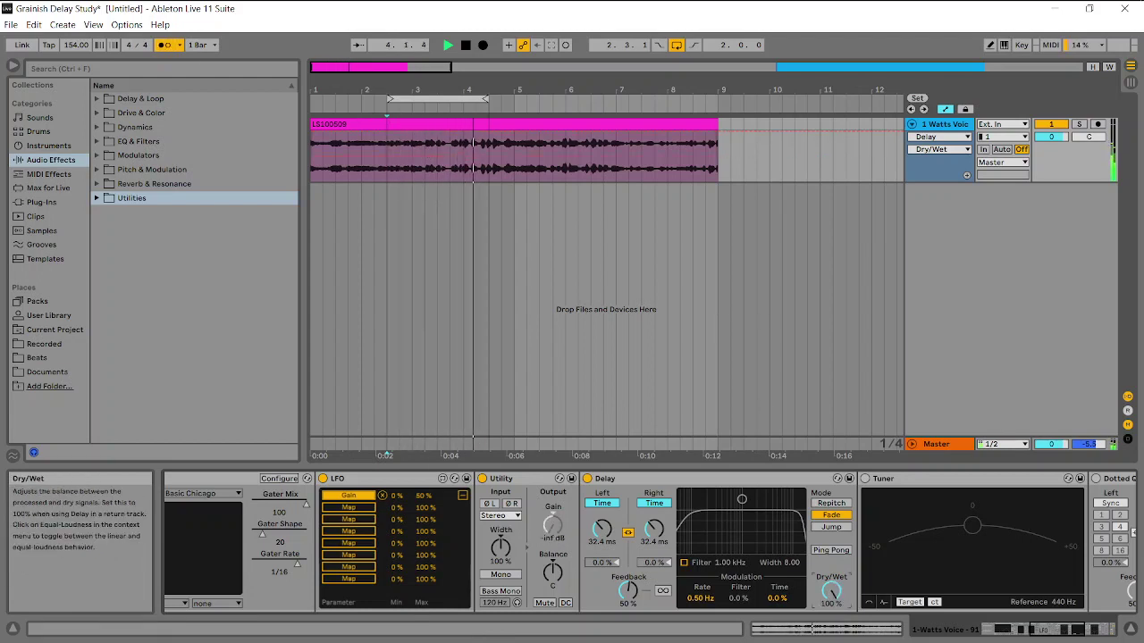
# Set the Delay's Feedback to 30% and reset its Dry/Wet to 50%
pyautogui.moveTo(621, 601)
pyautogui.mouseDown()
pyautogui.moveTo(621, 563)
pyautogui.moveTo(628, 590)
pyautogui.mouseUp()
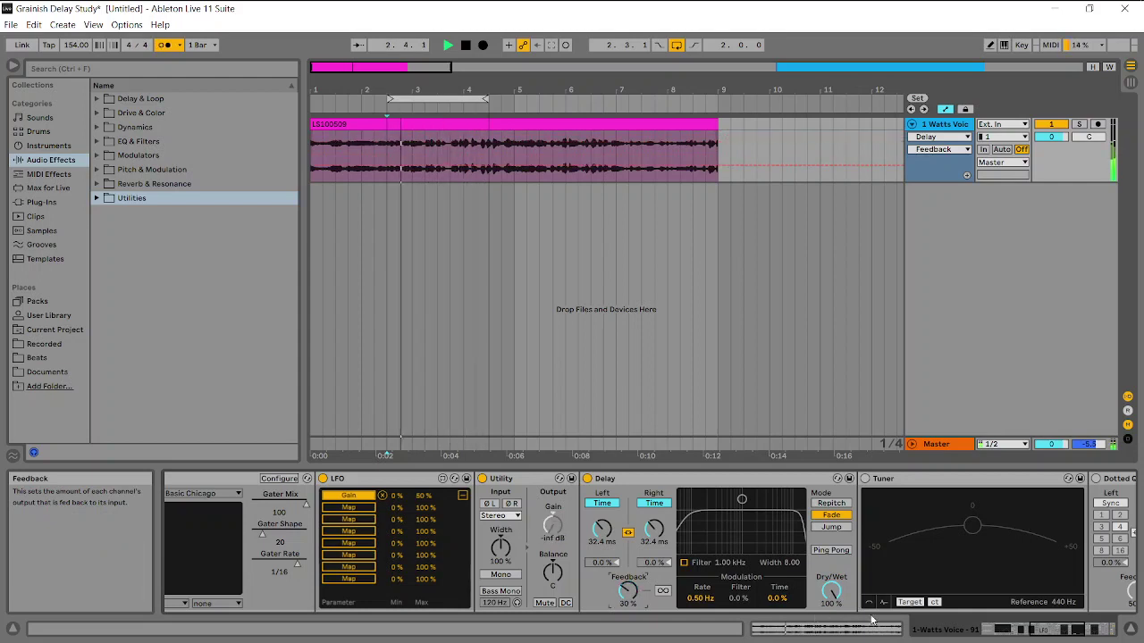
pyautogui.doubleClick(831, 592)
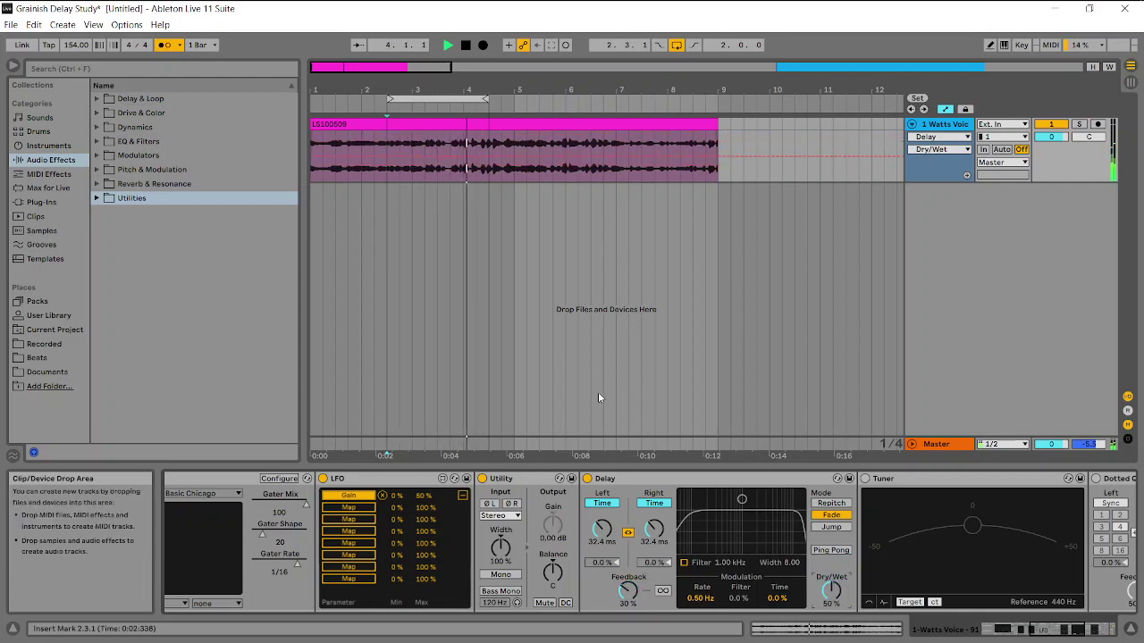
# Bypass the LFO and Utility devices while the loop keeps playing through the Delay
pyautogui.click(323, 478)
pyautogui.click(483, 478)
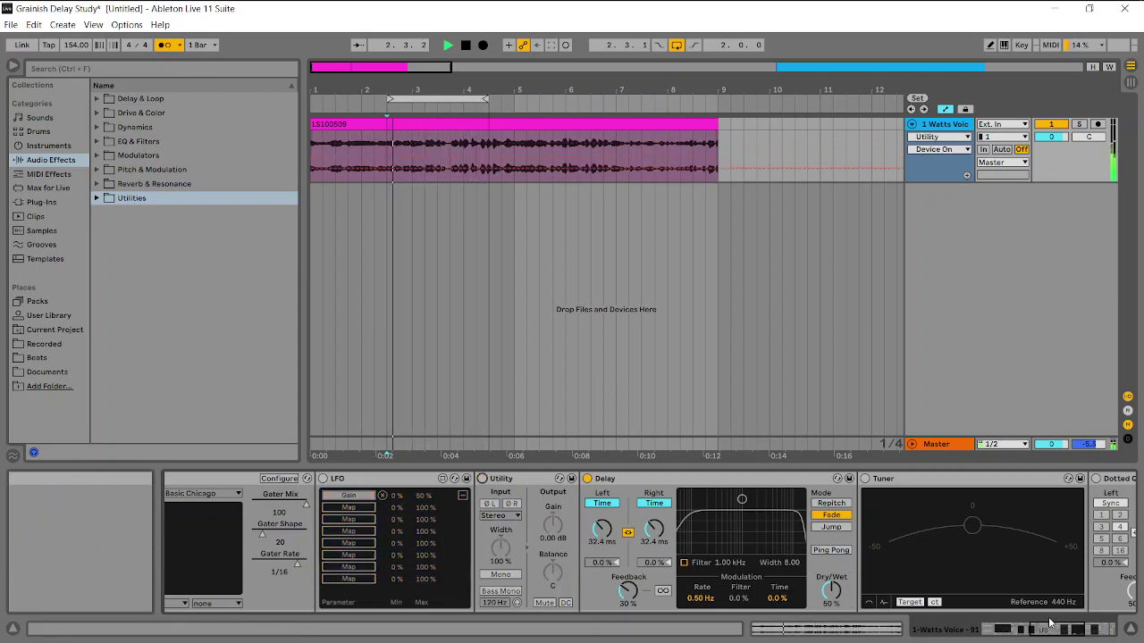
pyautogui.moveTo(1041, 634); pyautogui.dragTo(1025, 638)
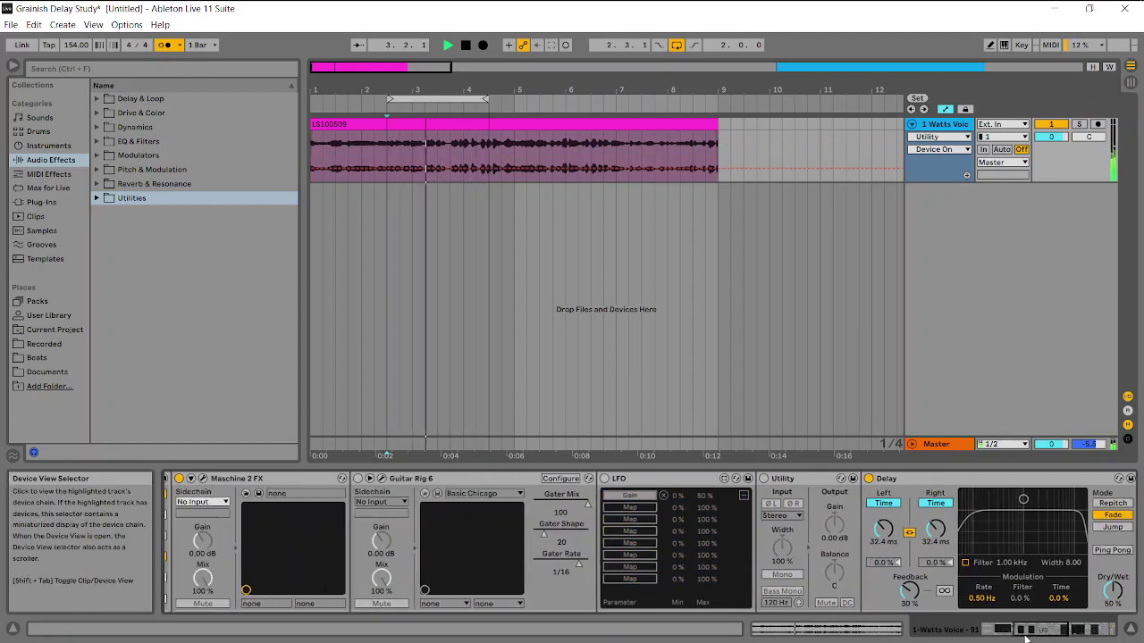
# Activate Guitar Rig 6 again and set the Delay's Feedback to 50% while the loop plays
pyautogui.click(359, 477)
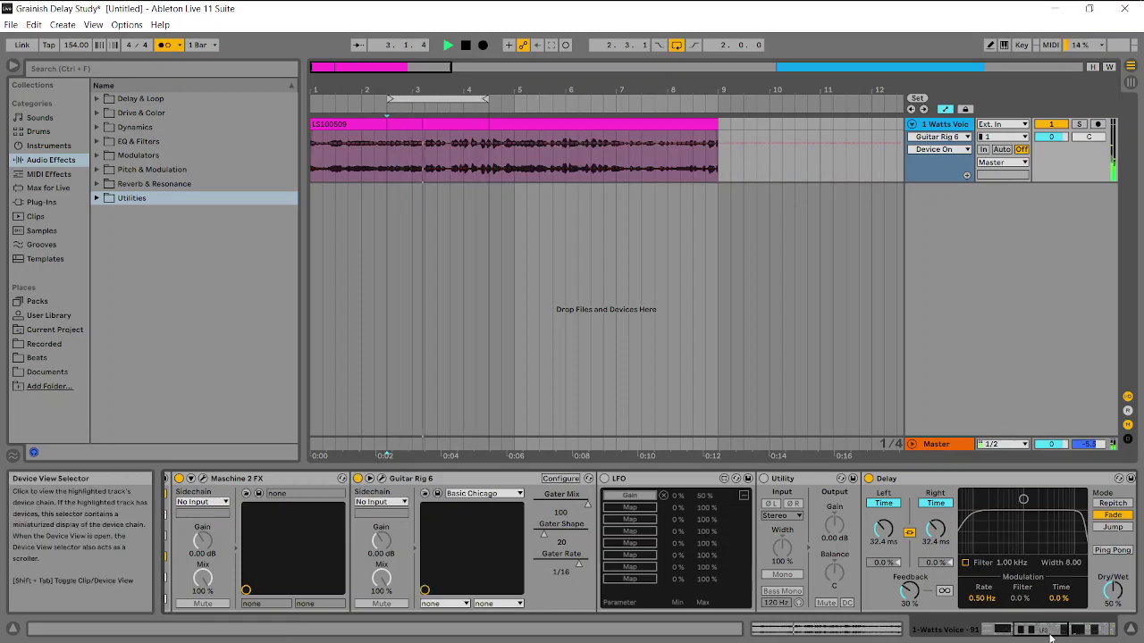
pyautogui.moveTo(1053, 635); pyautogui.dragTo(1068, 637)
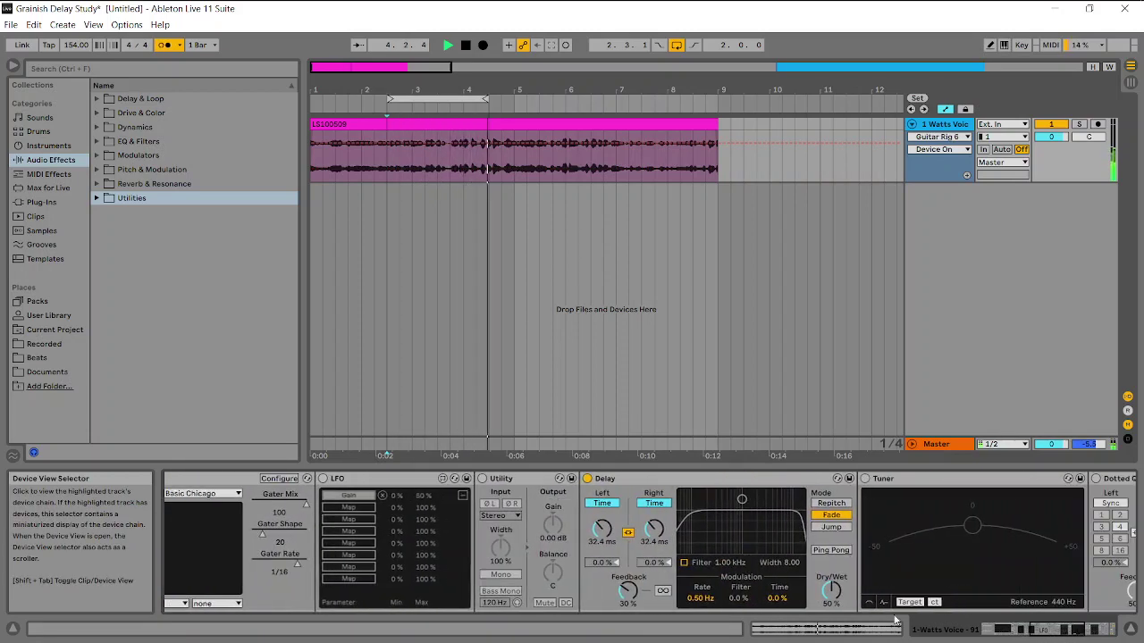
pyautogui.moveTo(831, 592); pyautogui.dragTo(831, 563)
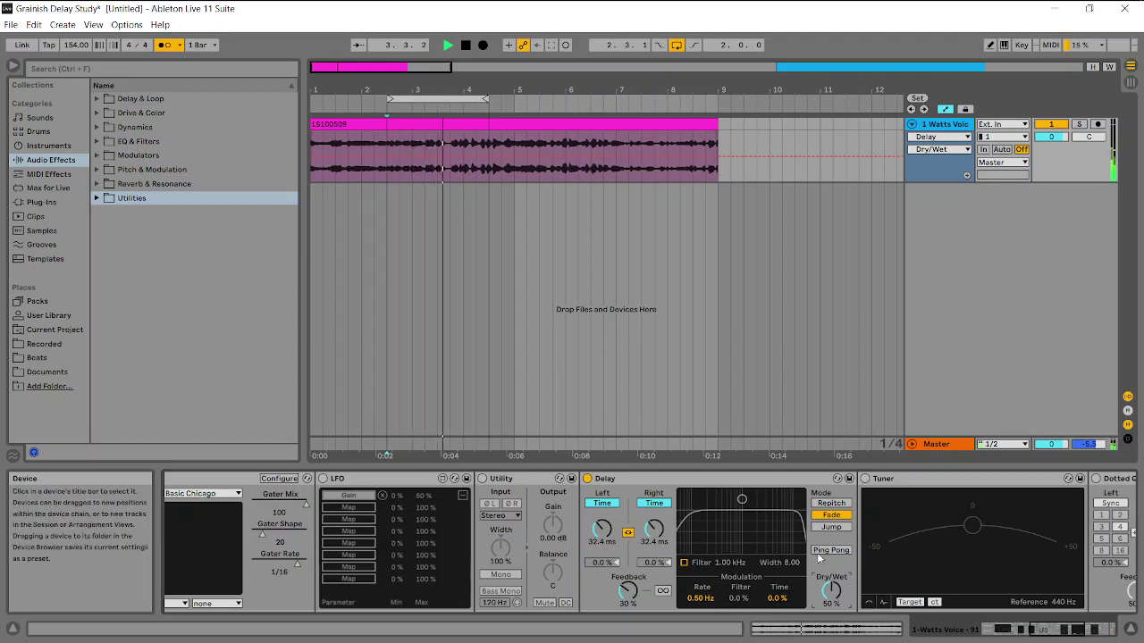
pyautogui.moveTo(625, 590); pyautogui.dragTo(625, 569)
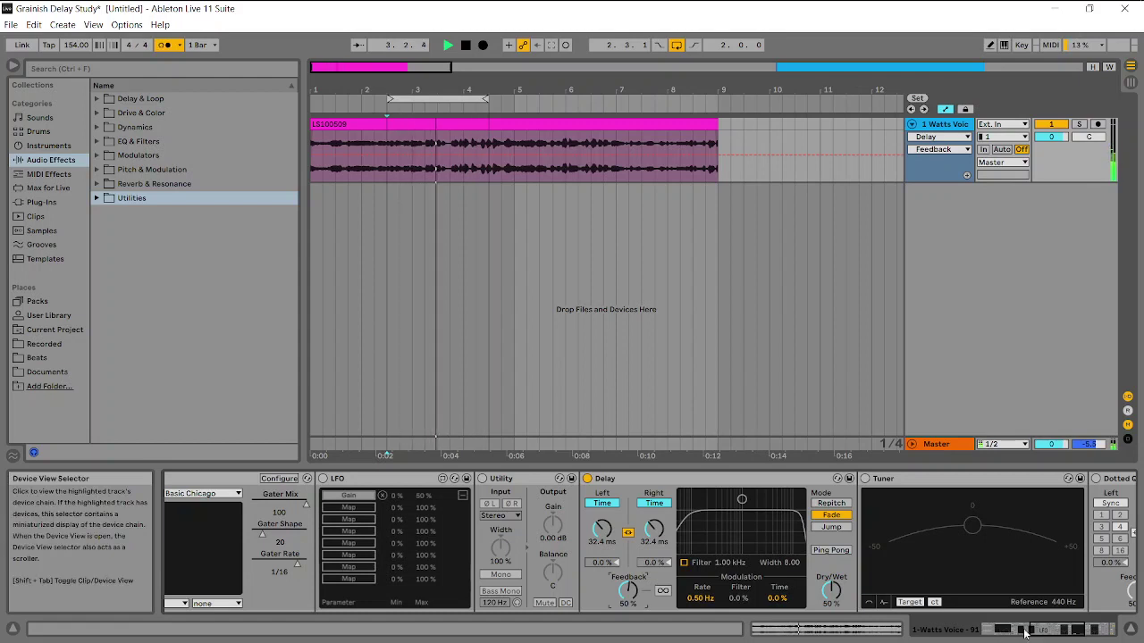
# Activate the Dotted Quarter Note delay and set its synced time to 6 sixteenths
pyautogui.moveTo(1039, 635); pyautogui.dragTo(1068, 634)
pyautogui.click(635, 478)
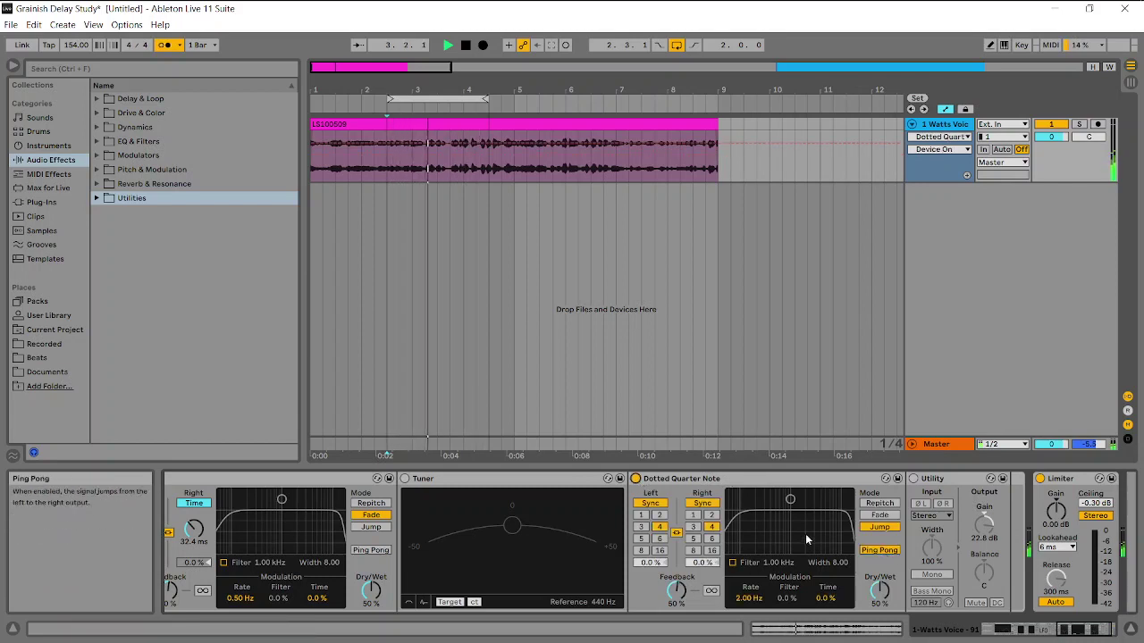
pyautogui.click(711, 539)
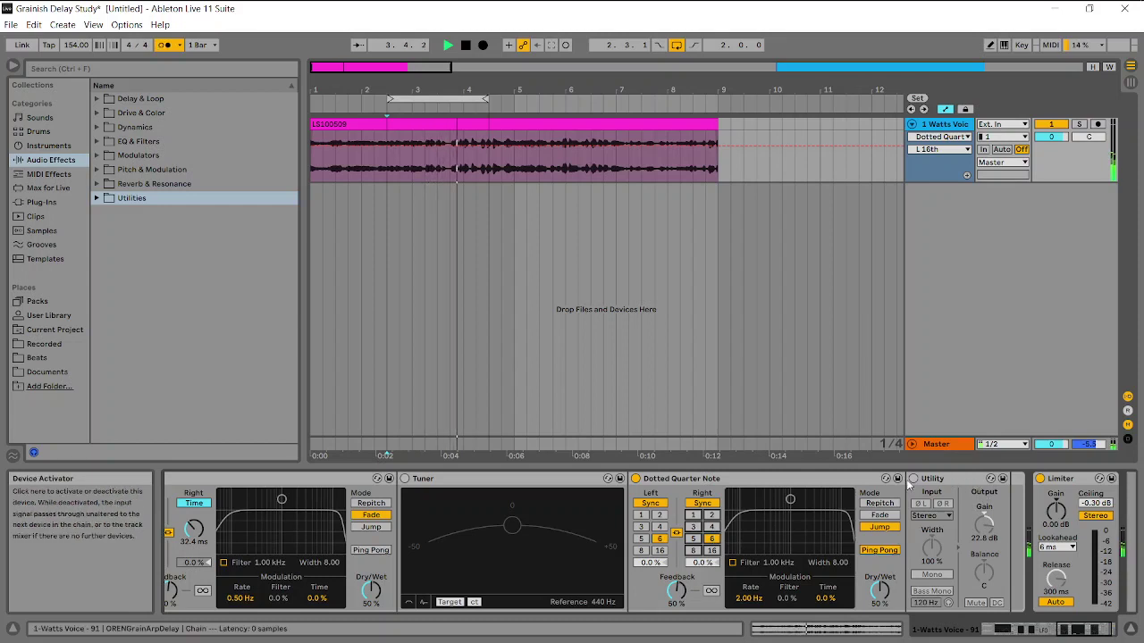
# Activate the Utility device before the Limiter, audition the full chain and stop playback
pyautogui.click(914, 479)
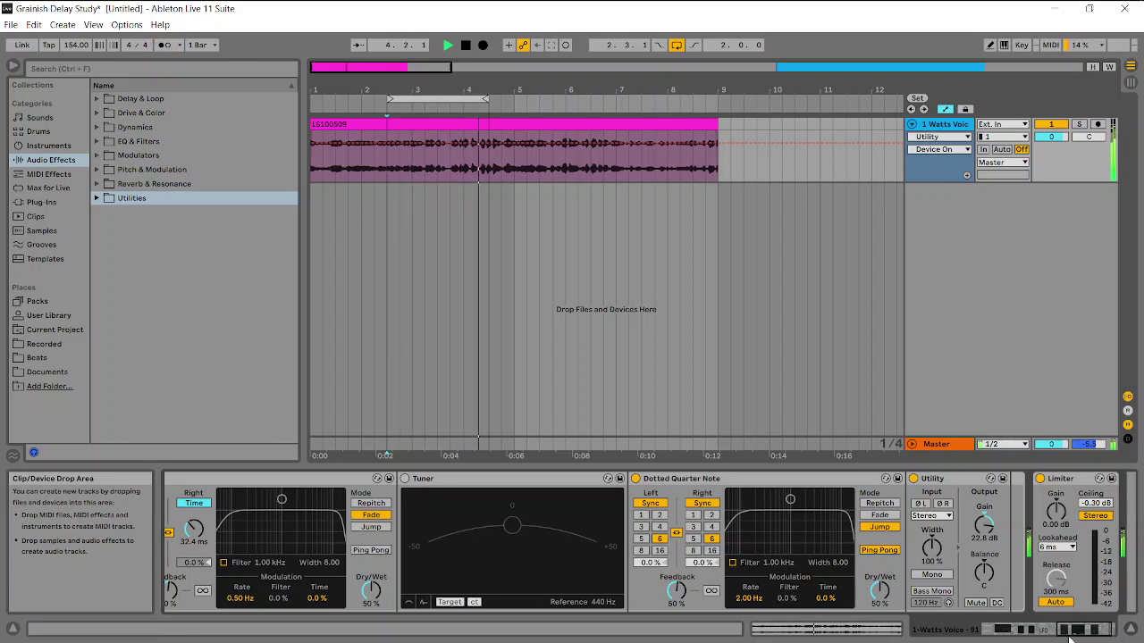
pyautogui.moveTo(1070, 636)
pyautogui.mouseDown()
pyautogui.moveTo(1003, 640)
pyautogui.moveTo(1081, 638)
pyautogui.mouseUp()
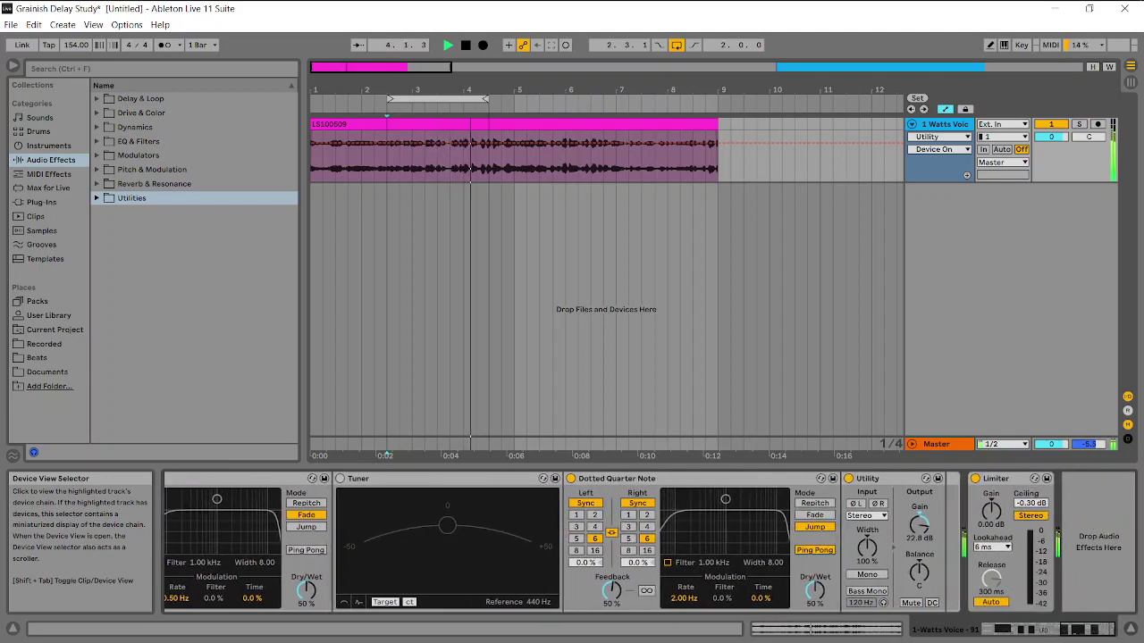
pyautogui.click(465, 44)
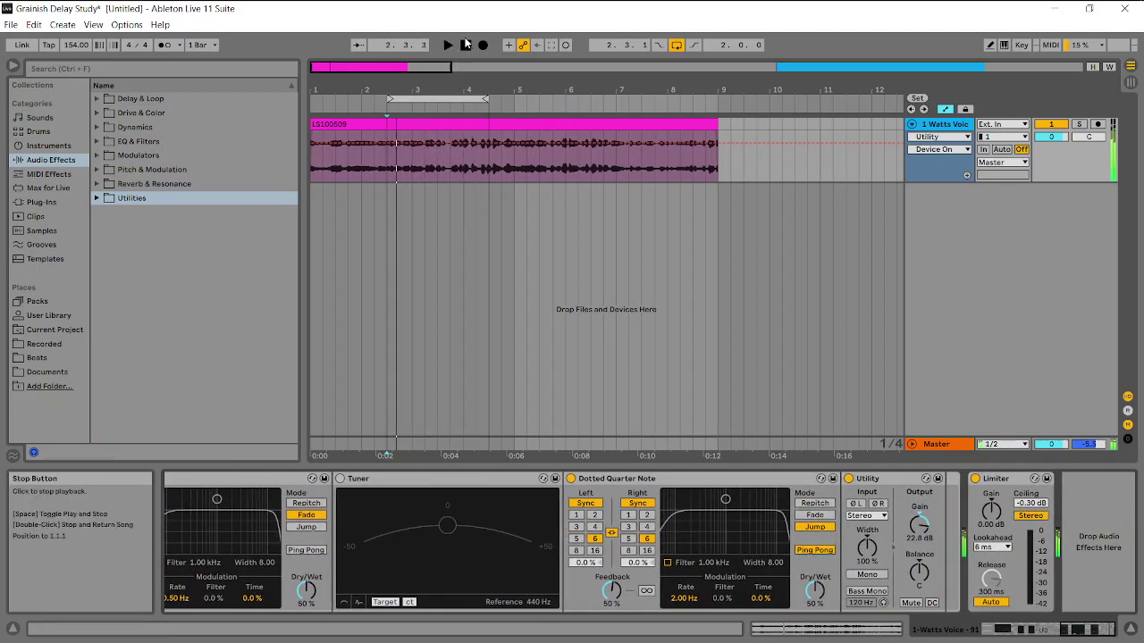
# Check Guitar Rig 6's Gater parameters in Configure mode, then map Gater Mix to Macro 1 of the ORENGrainArpDelay rack
pyautogui.moveTo(1086, 638); pyautogui.dragTo(1007, 635)
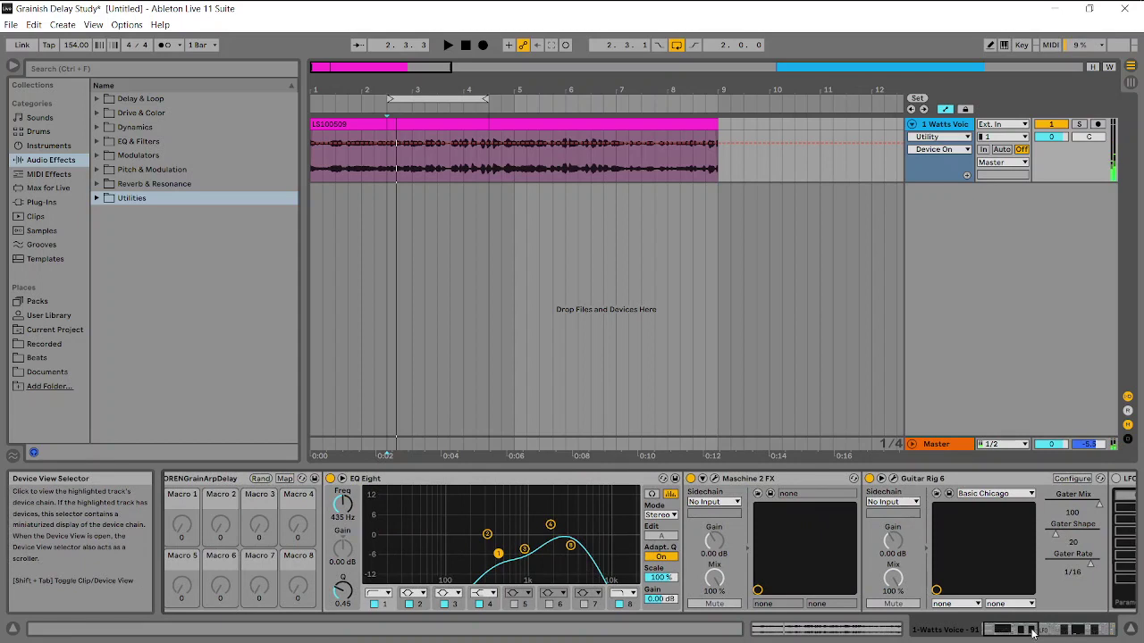
pyautogui.click(1032, 633)
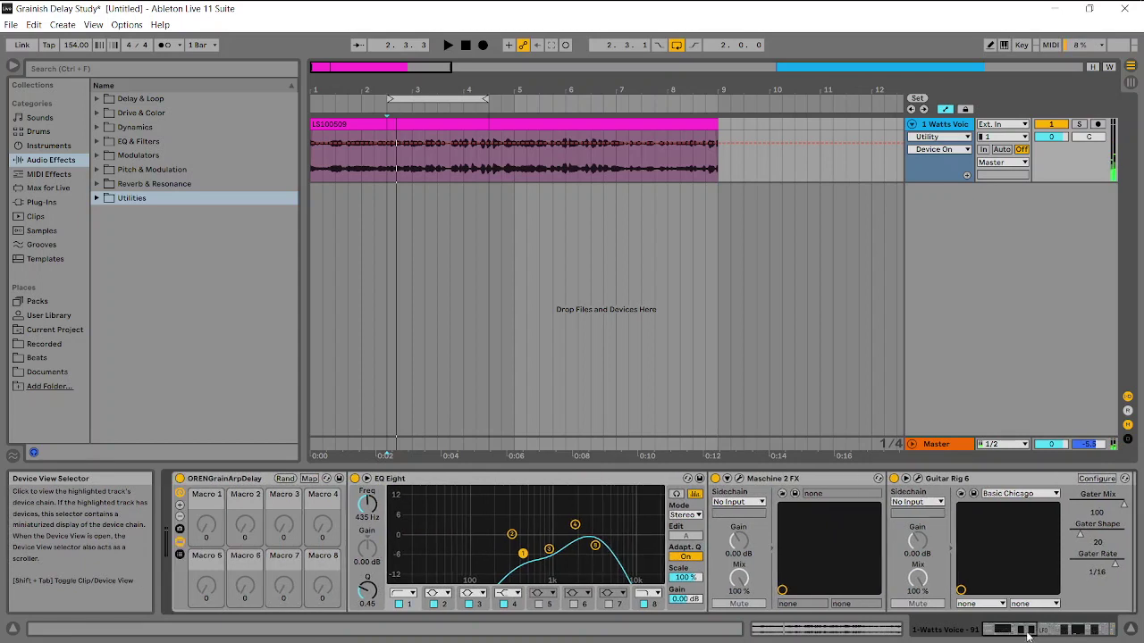
pyautogui.click(1099, 479)
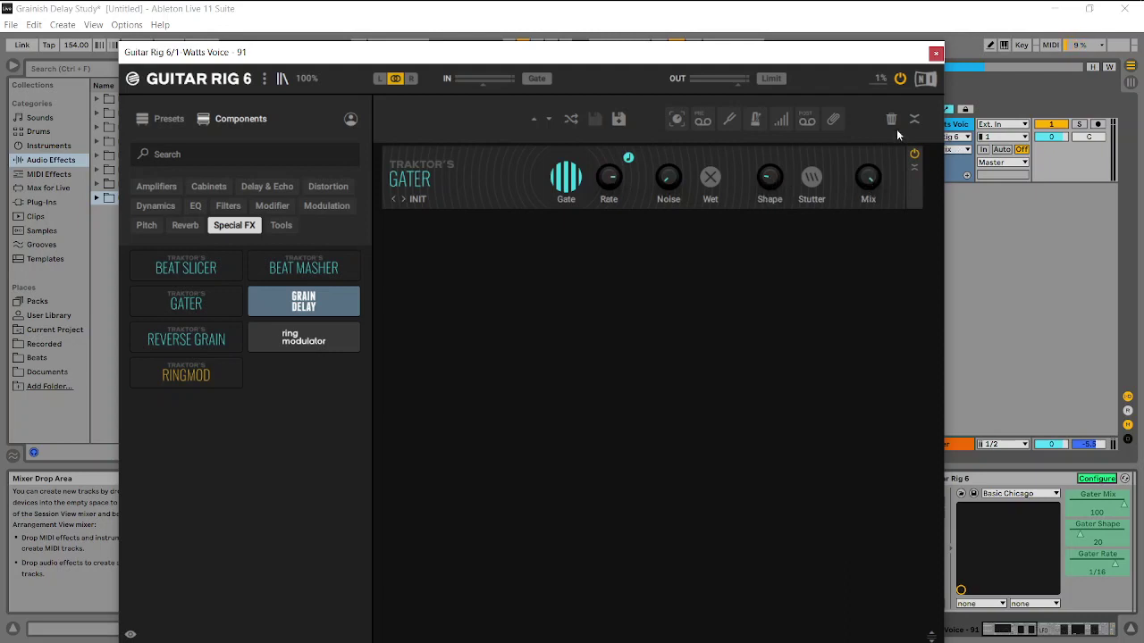
pyautogui.click(936, 53)
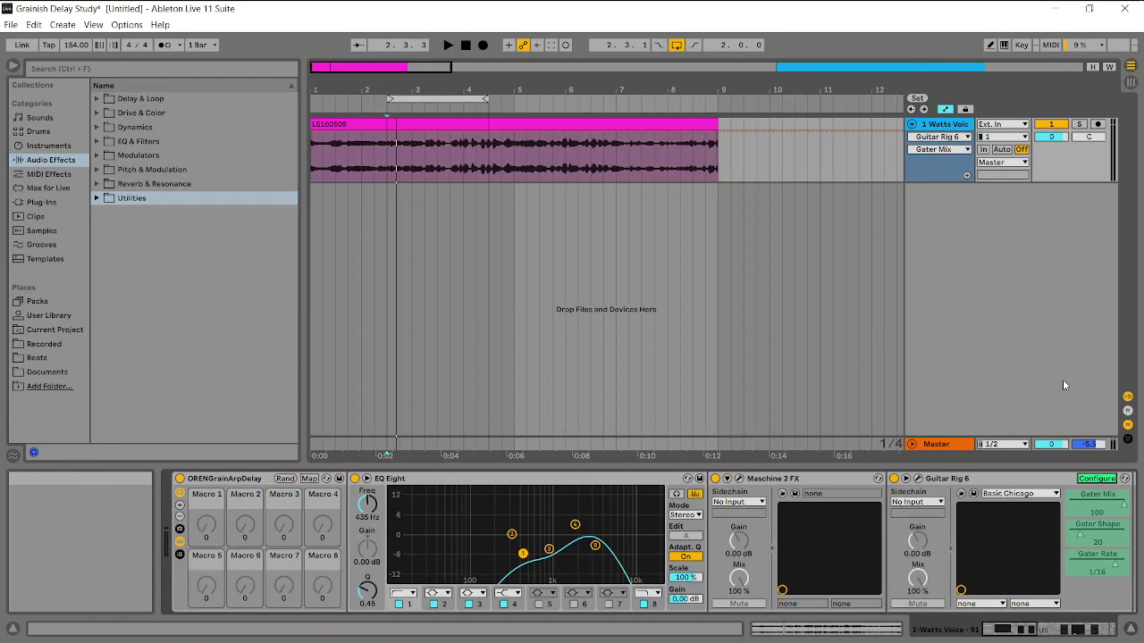
pyautogui.click(1101, 483)
pyautogui.rightClick(1097, 500)
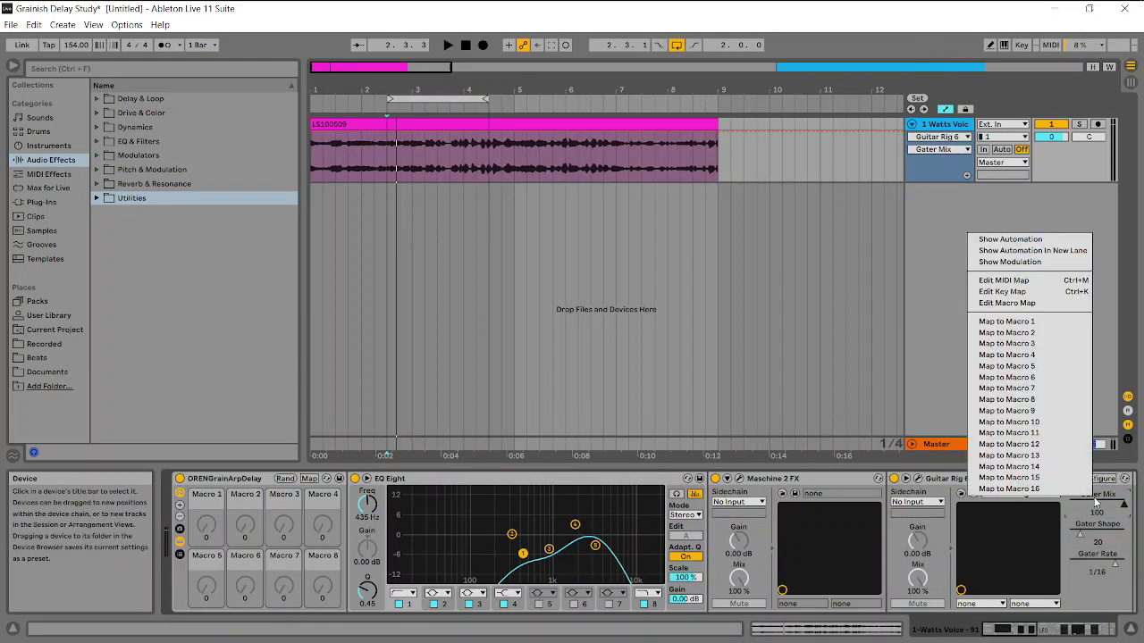
pyautogui.click(1028, 324)
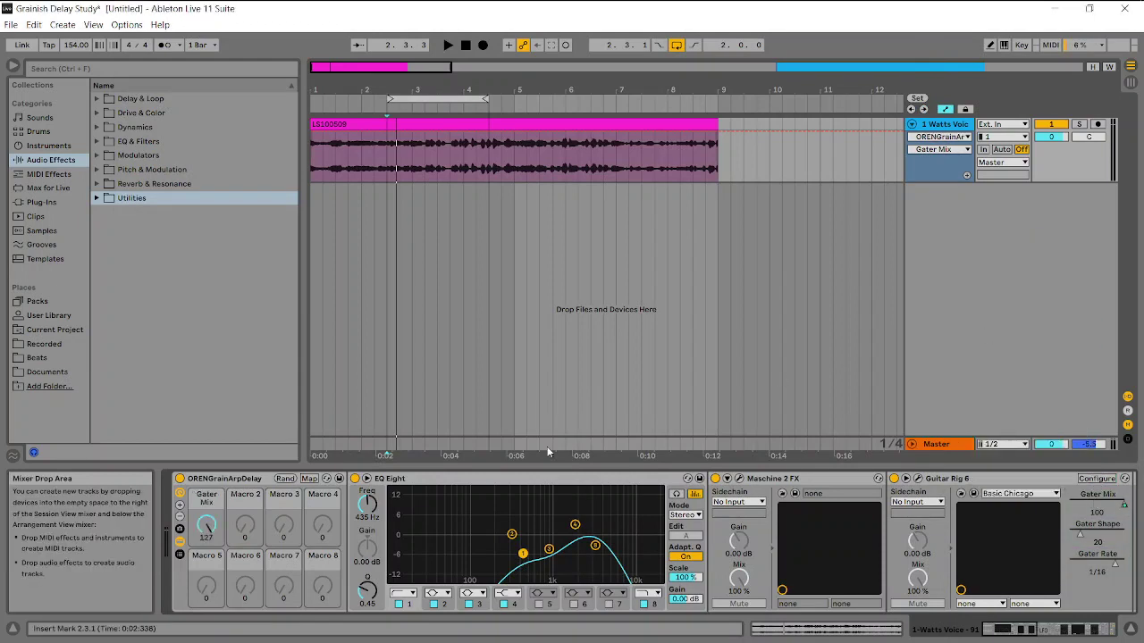
pyautogui.click(220, 482)
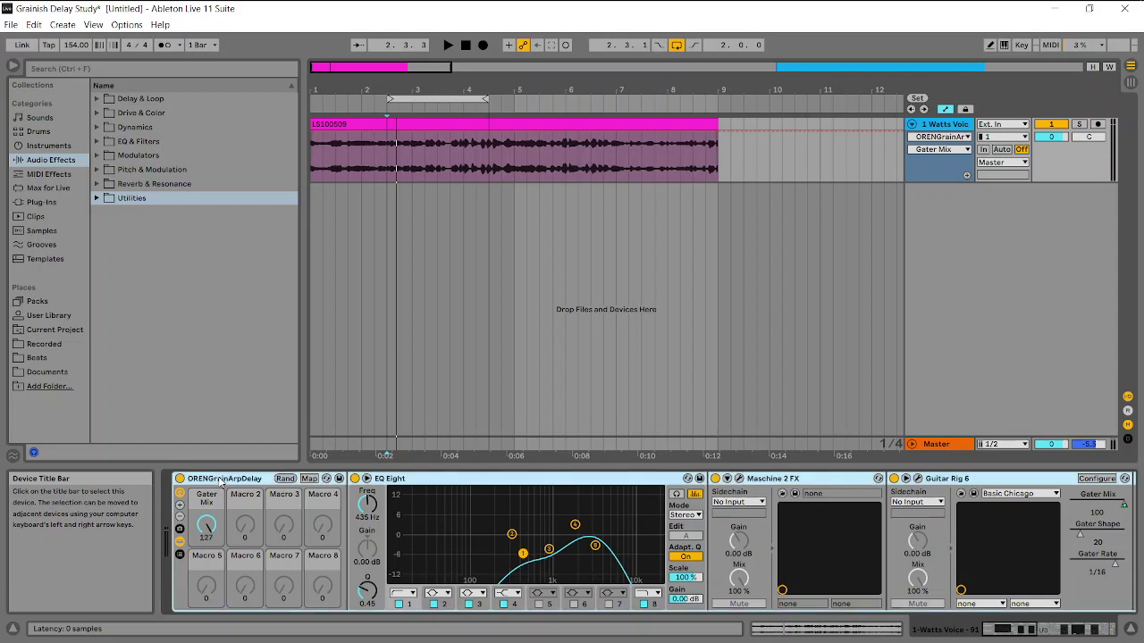
pyautogui.click(495, 481)
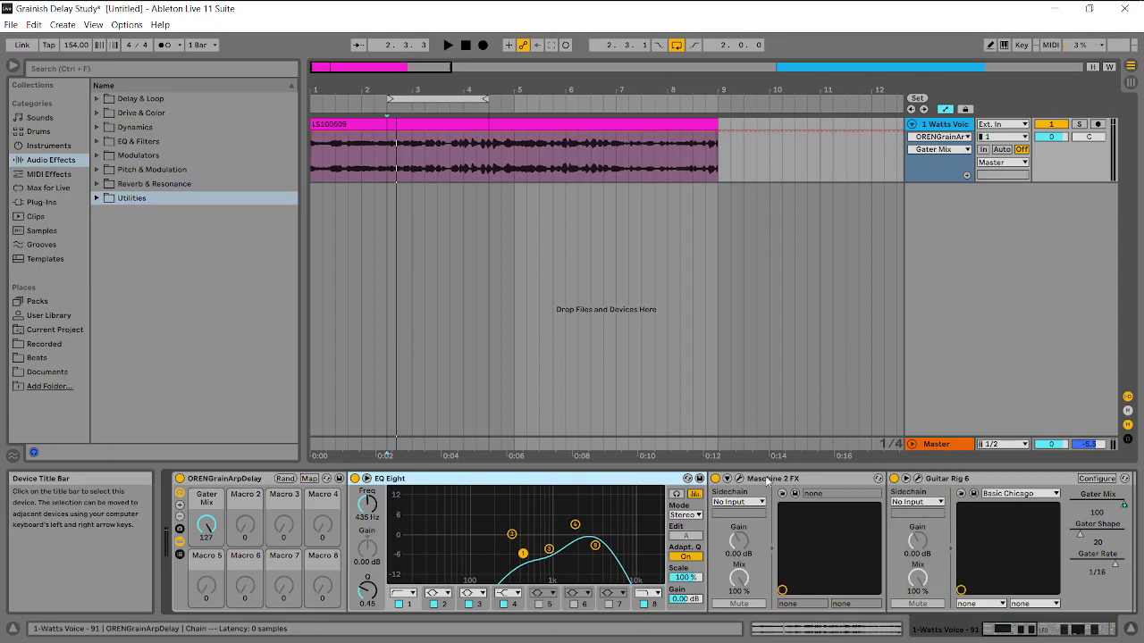
pyautogui.click(231, 481)
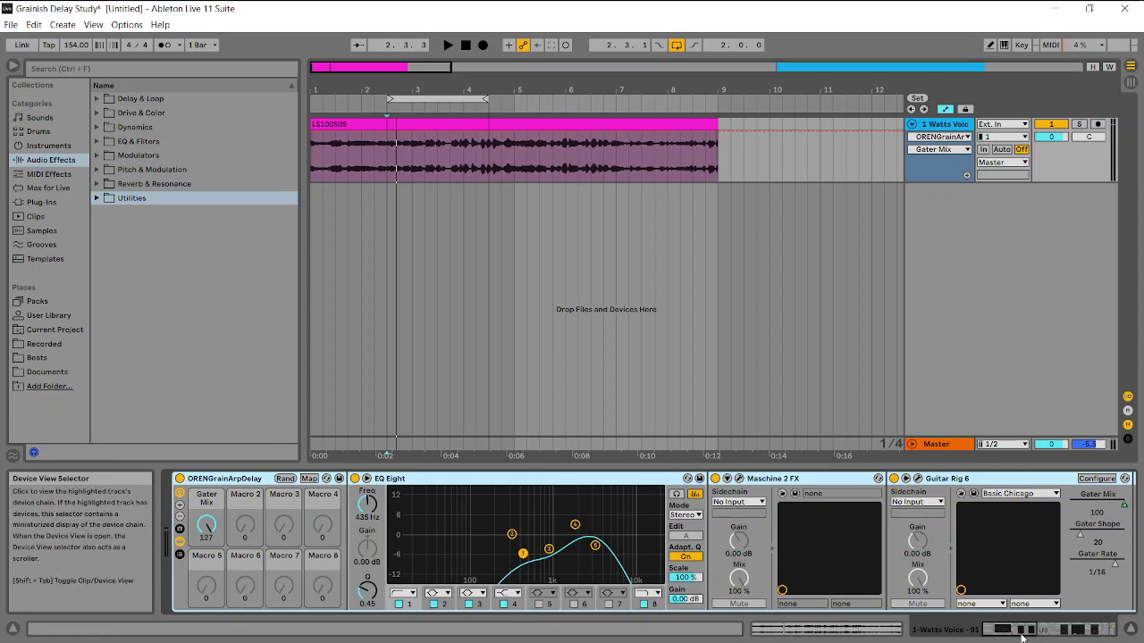
# Hide the LFO's Multimap browser, switching the LFO and Utility devices on and off again
pyautogui.moveTo(1022, 637); pyautogui.dragTo(1048, 636)
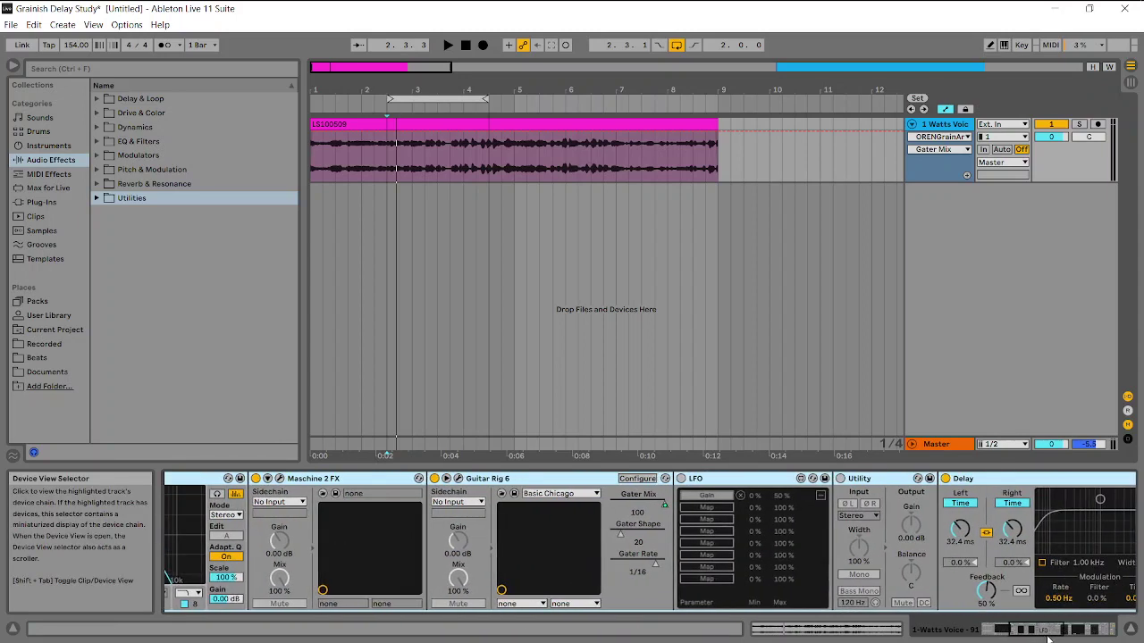
pyautogui.click(682, 479)
pyautogui.click(820, 495)
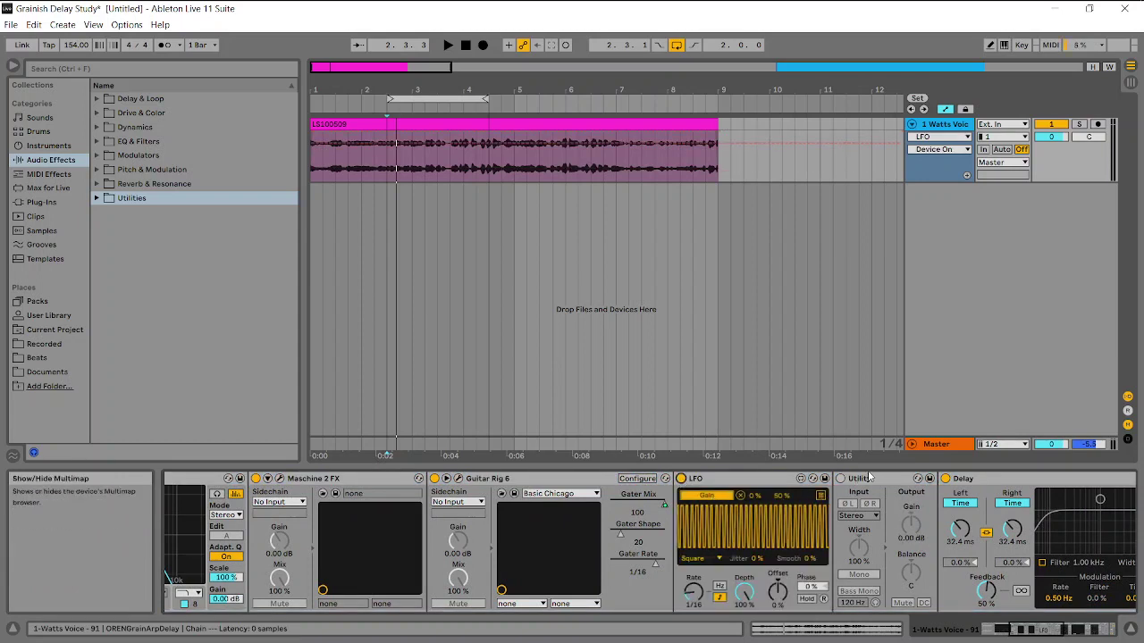
pyautogui.click(840, 479)
pyautogui.click(840, 480)
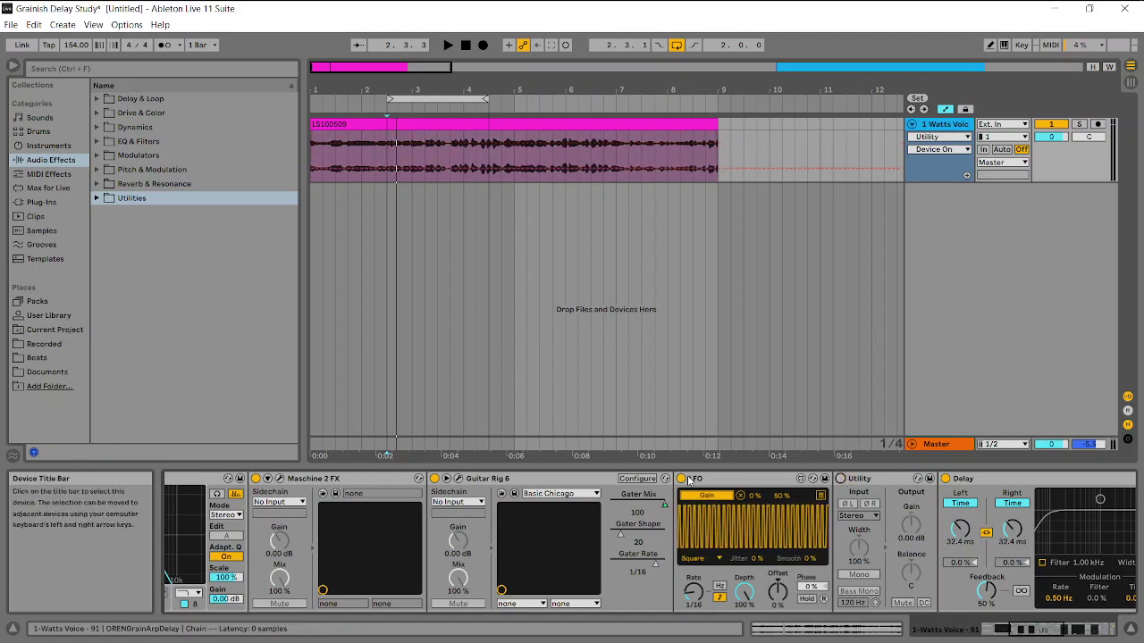
pyautogui.click(682, 479)
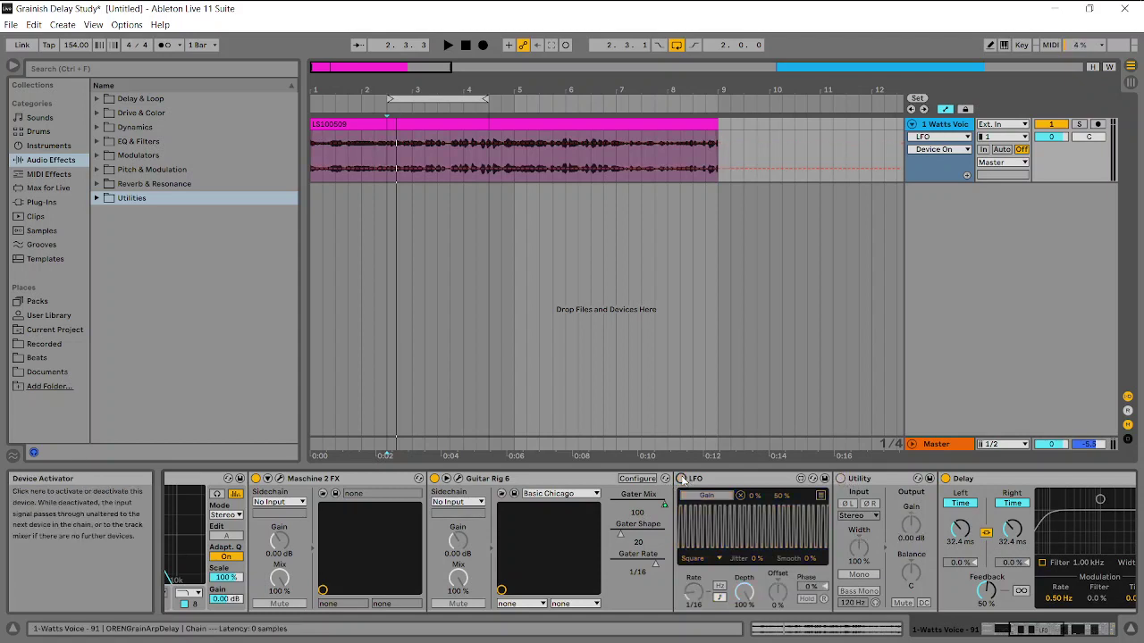
pyautogui.rightClick(911, 526)
pyautogui.click(863, 480)
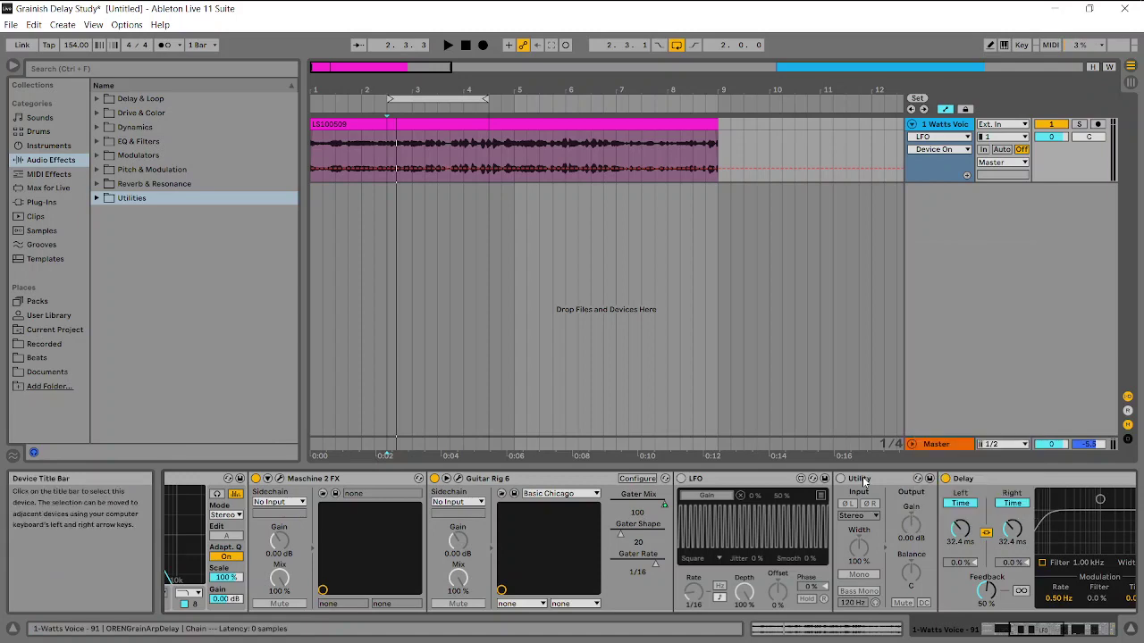
# Map Guitar Rig 6's Gater Shape to Macro 2 and Gater Rate to Macro 3
pyautogui.moveTo(1052, 628); pyautogui.dragTo(994, 632)
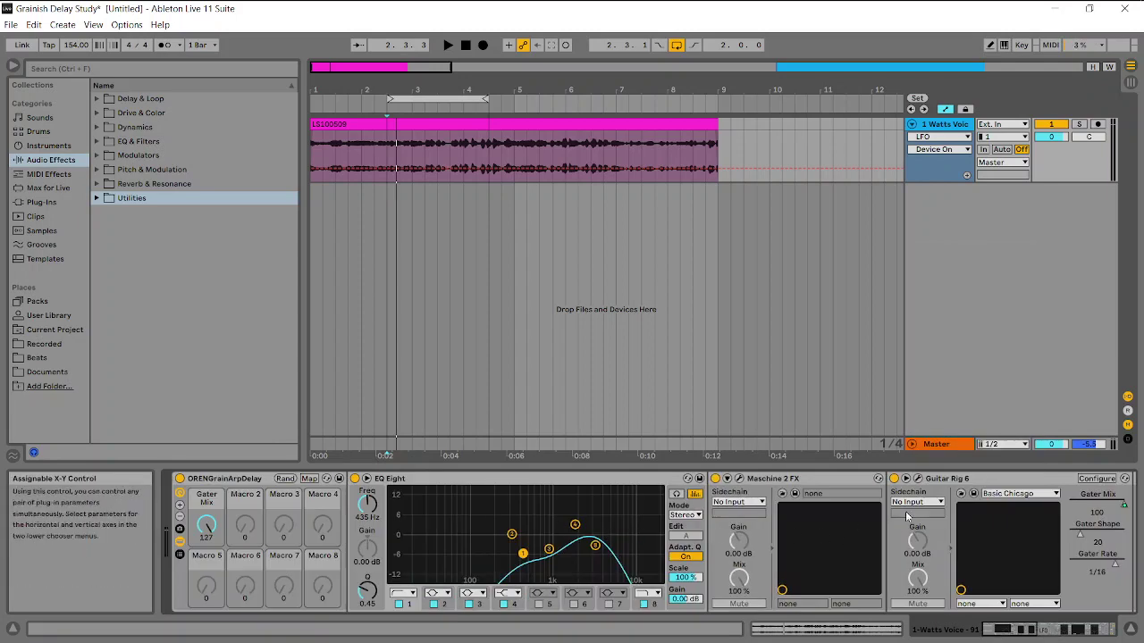
pyautogui.rightClick(1093, 534)
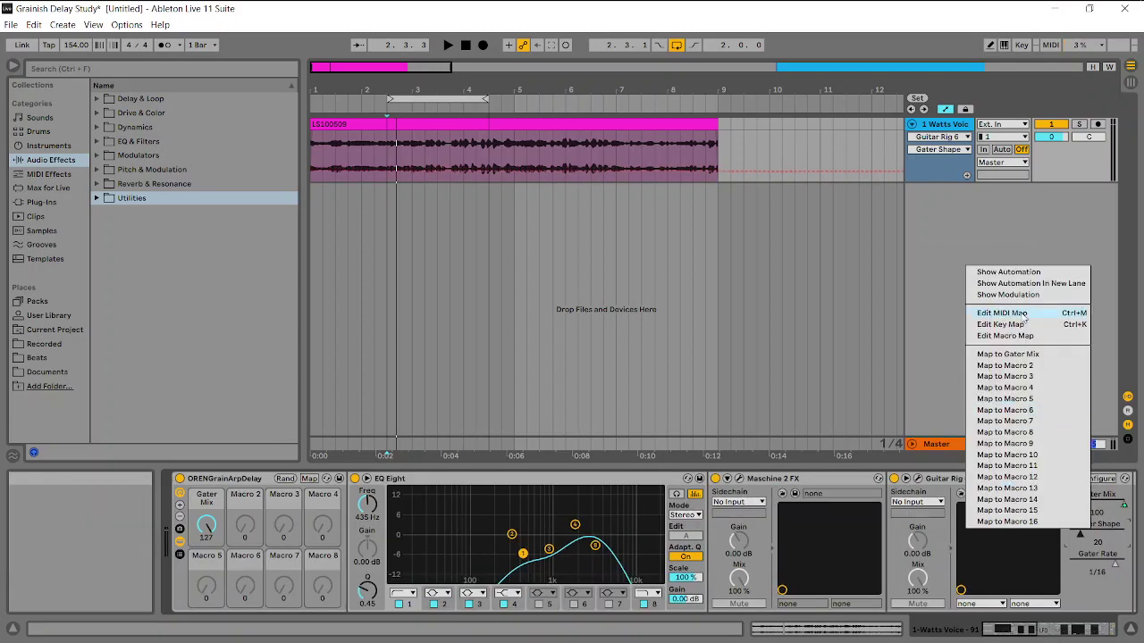
pyautogui.click(1026, 368)
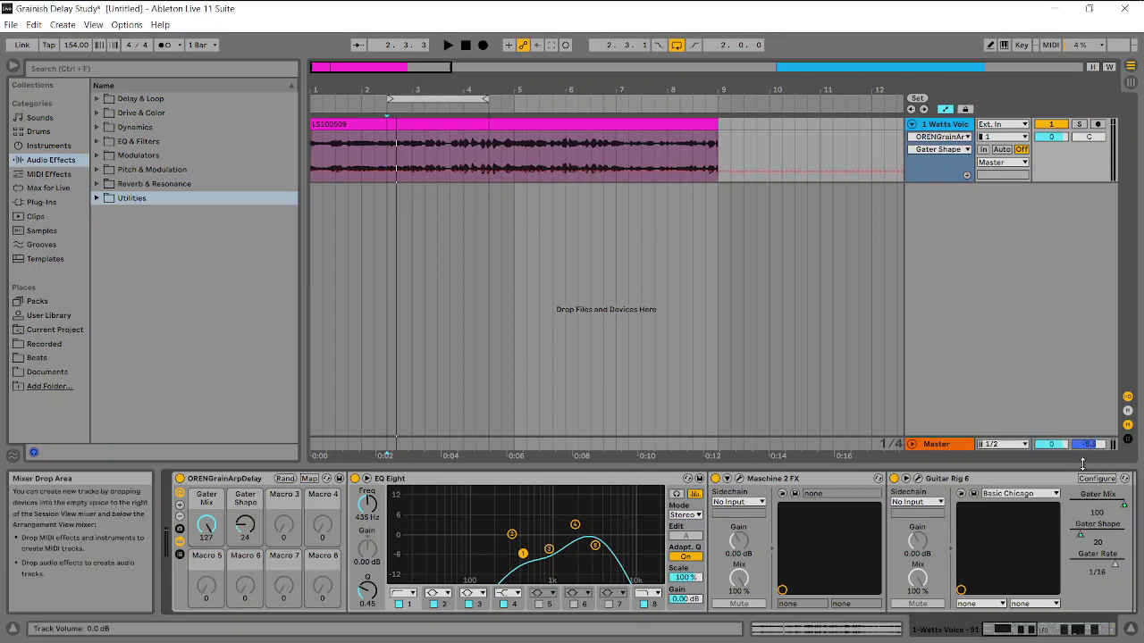
pyautogui.rightClick(1088, 561)
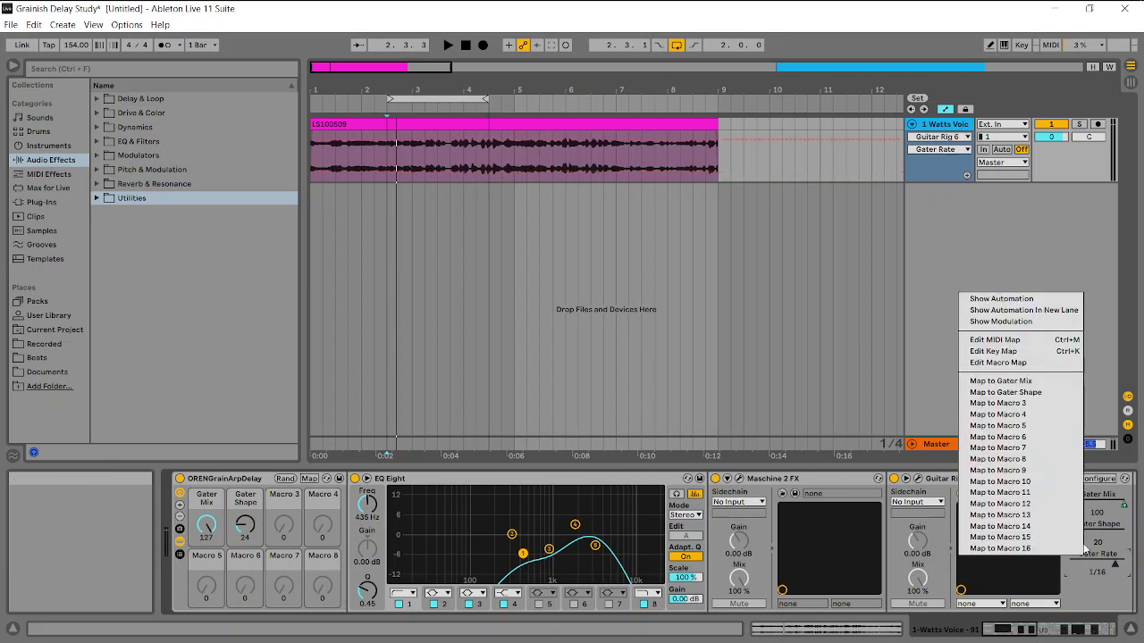
pyautogui.click(1018, 402)
# Play the loop and set the Gater Shape macro to 0 and the Gater Rate macro to 65
pyautogui.click(449, 45)
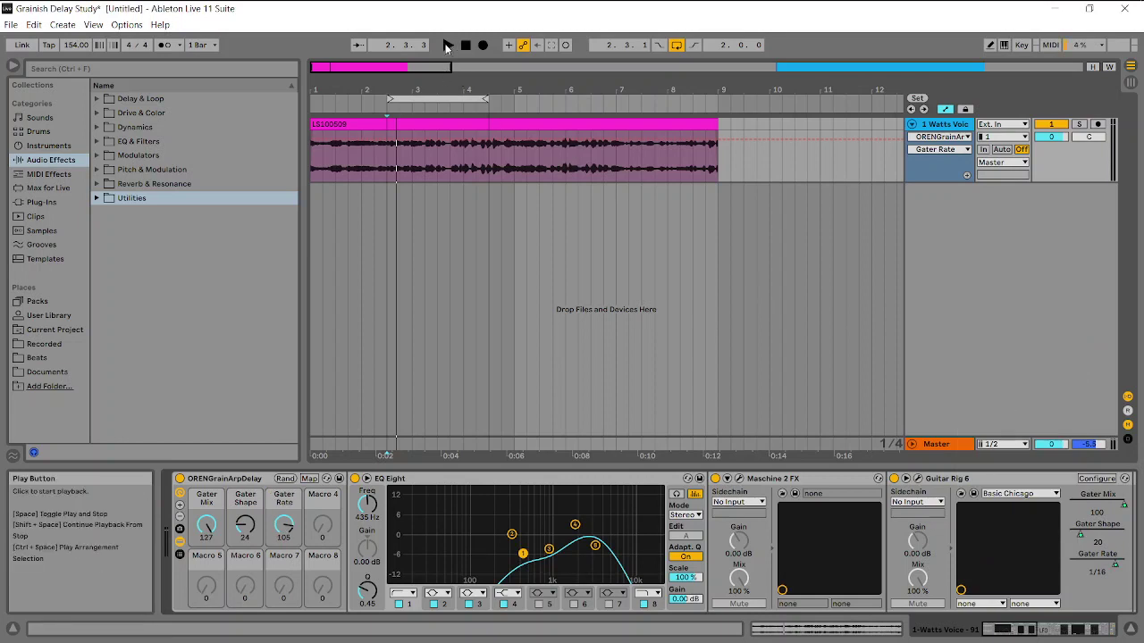
pyautogui.moveTo(208, 529); pyautogui.dragTo(245, 536)
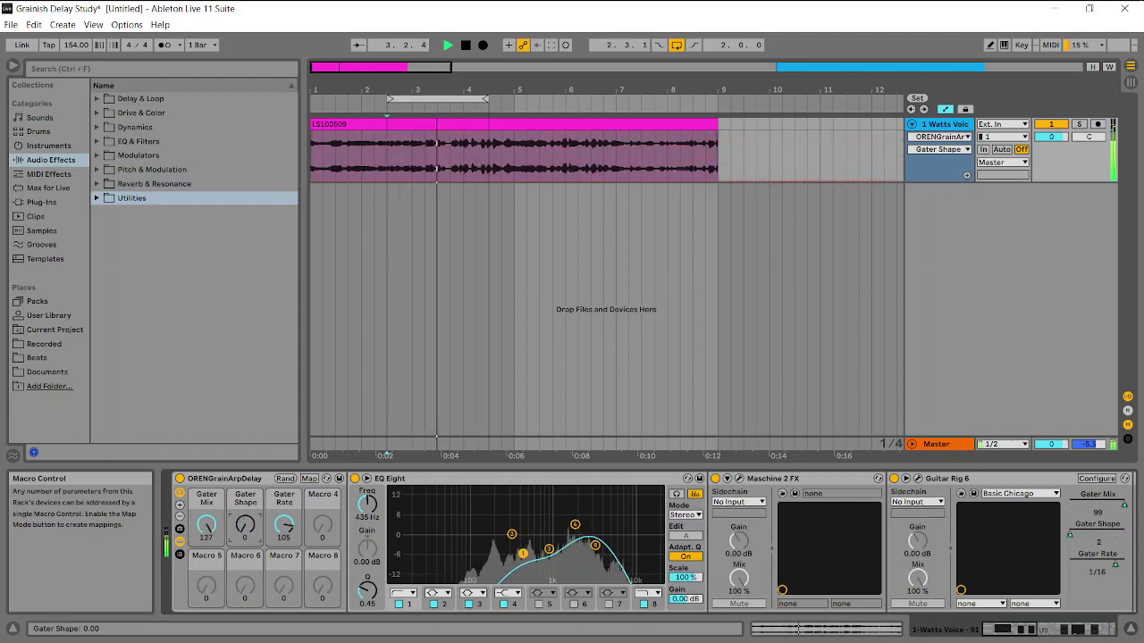
pyautogui.click(284, 528)
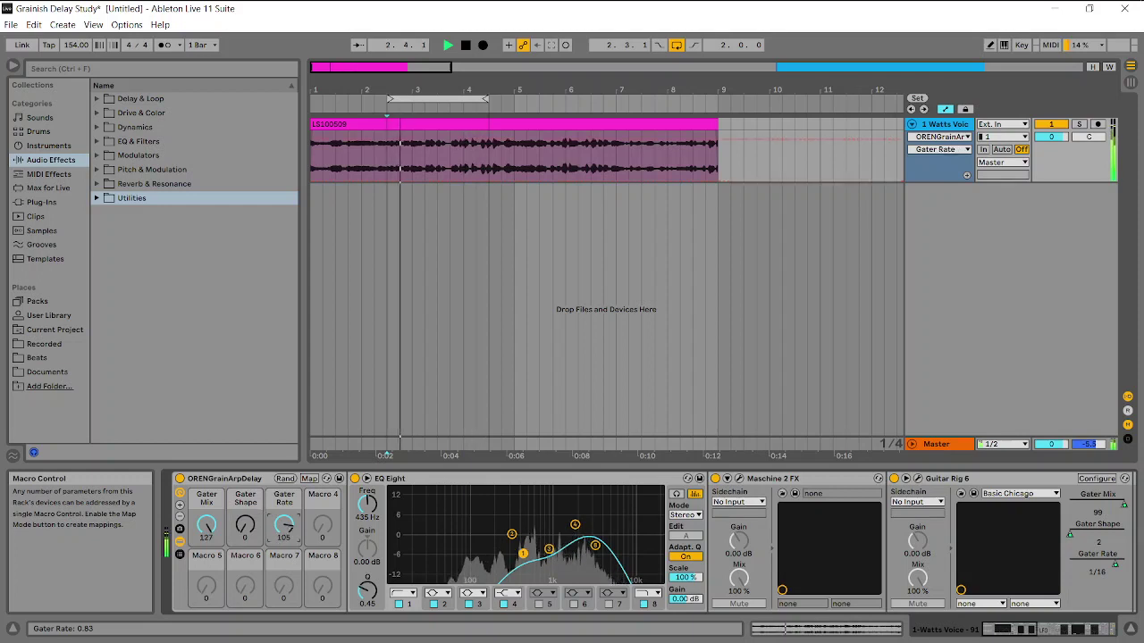
pyautogui.moveTo(284, 528); pyautogui.dragTo(284, 505)
pyautogui.click(245, 527)
pyautogui.click(247, 528)
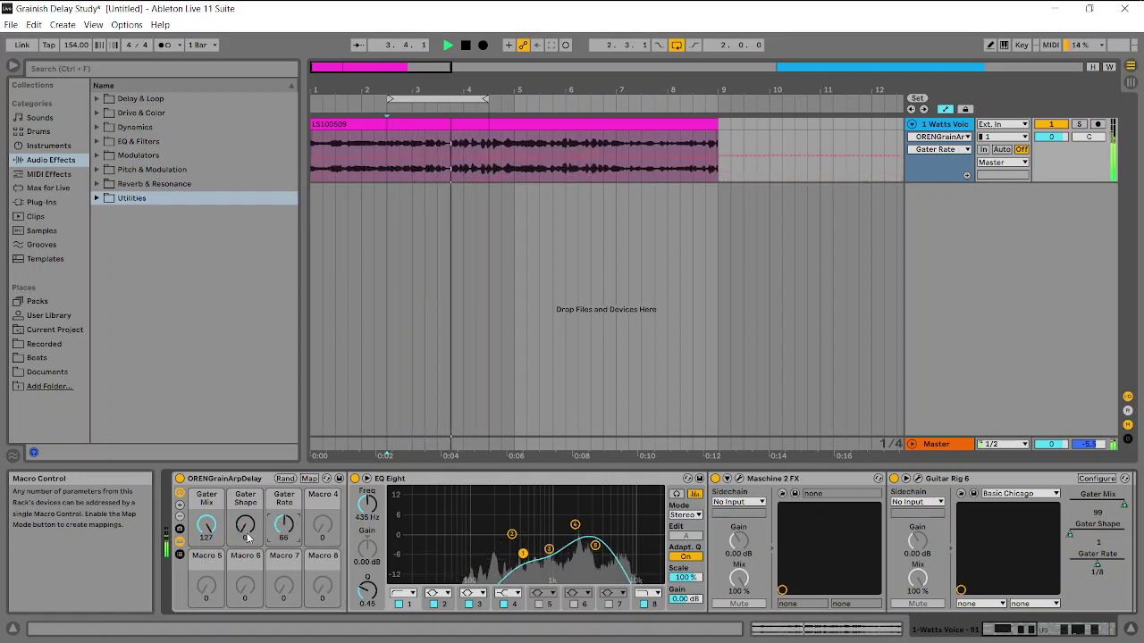
# Set the Gater Shape macro to 20 and the Gater Rate macro to 98 while the loop plays
pyautogui.moveTo(999, 634)
pyautogui.mouseDown()
pyautogui.moveTo(1079, 631)
pyautogui.moveTo(991, 631)
pyautogui.mouseUp()
pyautogui.click(646, 528)
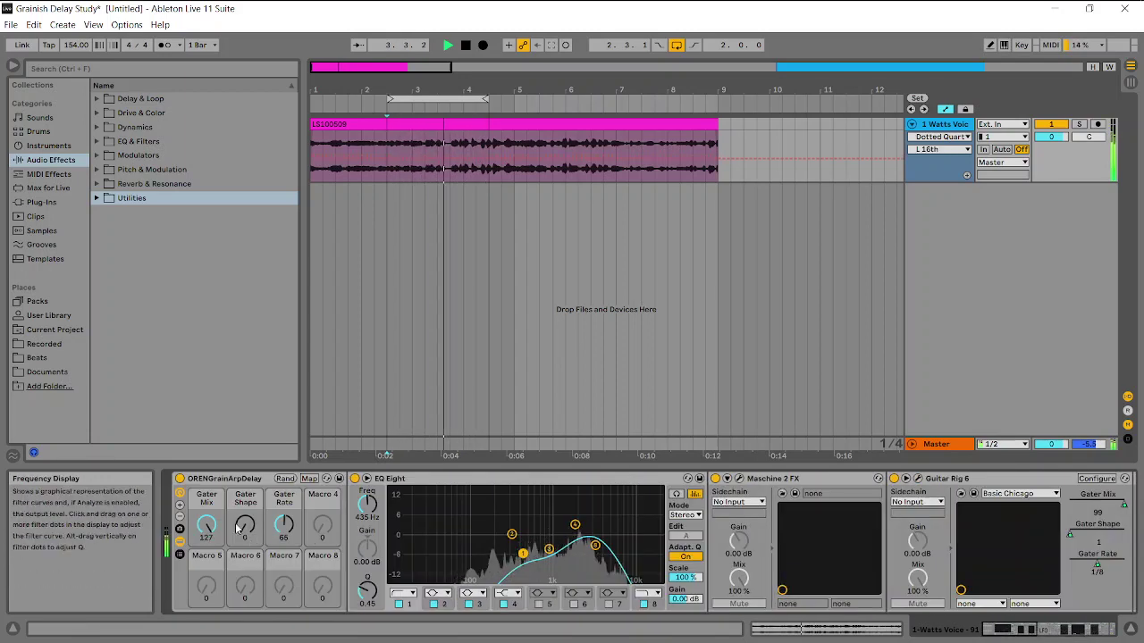
pyautogui.moveTo(245, 525)
pyautogui.mouseDown()
pyautogui.moveTo(244, 541)
pyautogui.moveTo(245, 464)
pyautogui.moveTo(245, 532)
pyautogui.moveTo(284, 525)
pyautogui.moveTo(284, 484)
pyautogui.moveTo(245, 523)
pyautogui.mouseUp()
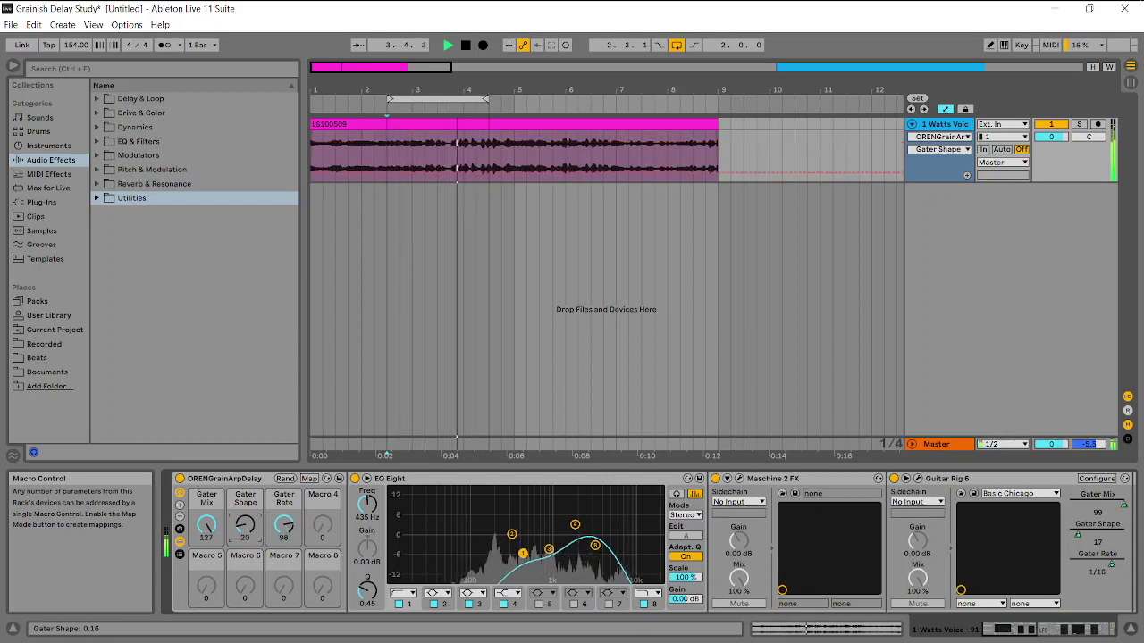